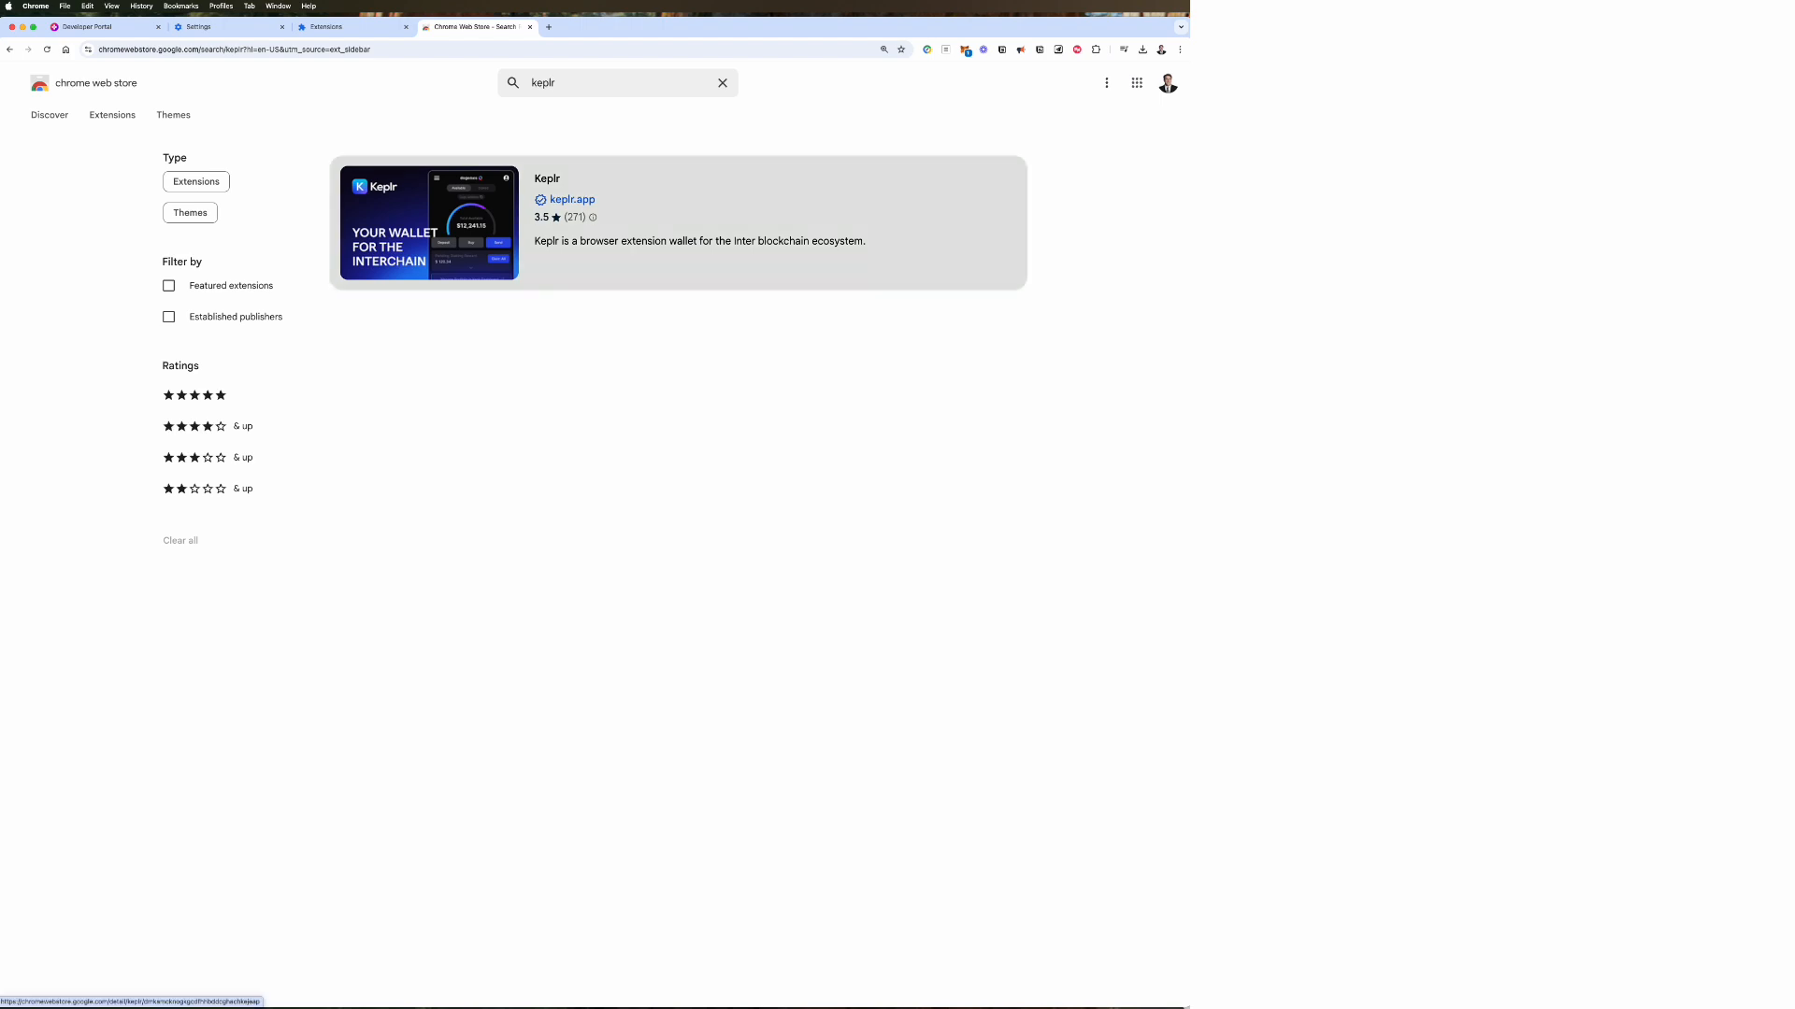
# Open the Keplr listing in the Chrome Web Store and install the extension in Chrome.
pyautogui.click(677, 224)
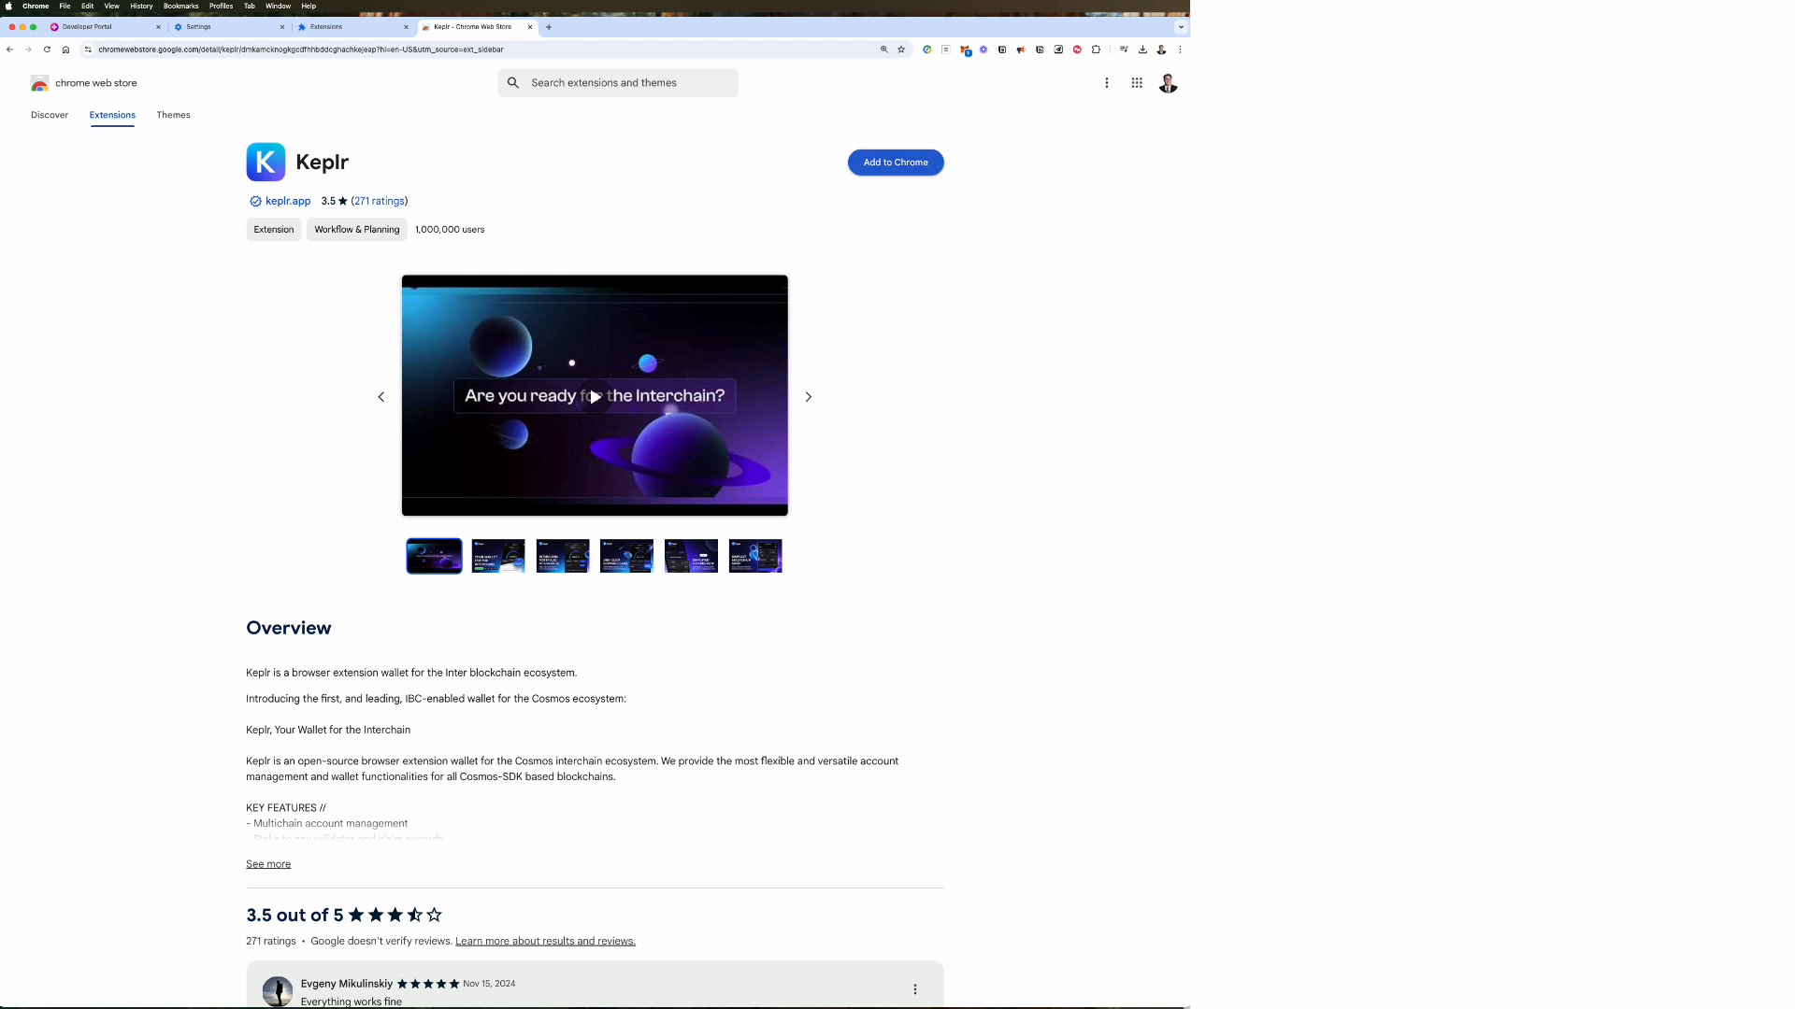
pyautogui.click(896, 162)
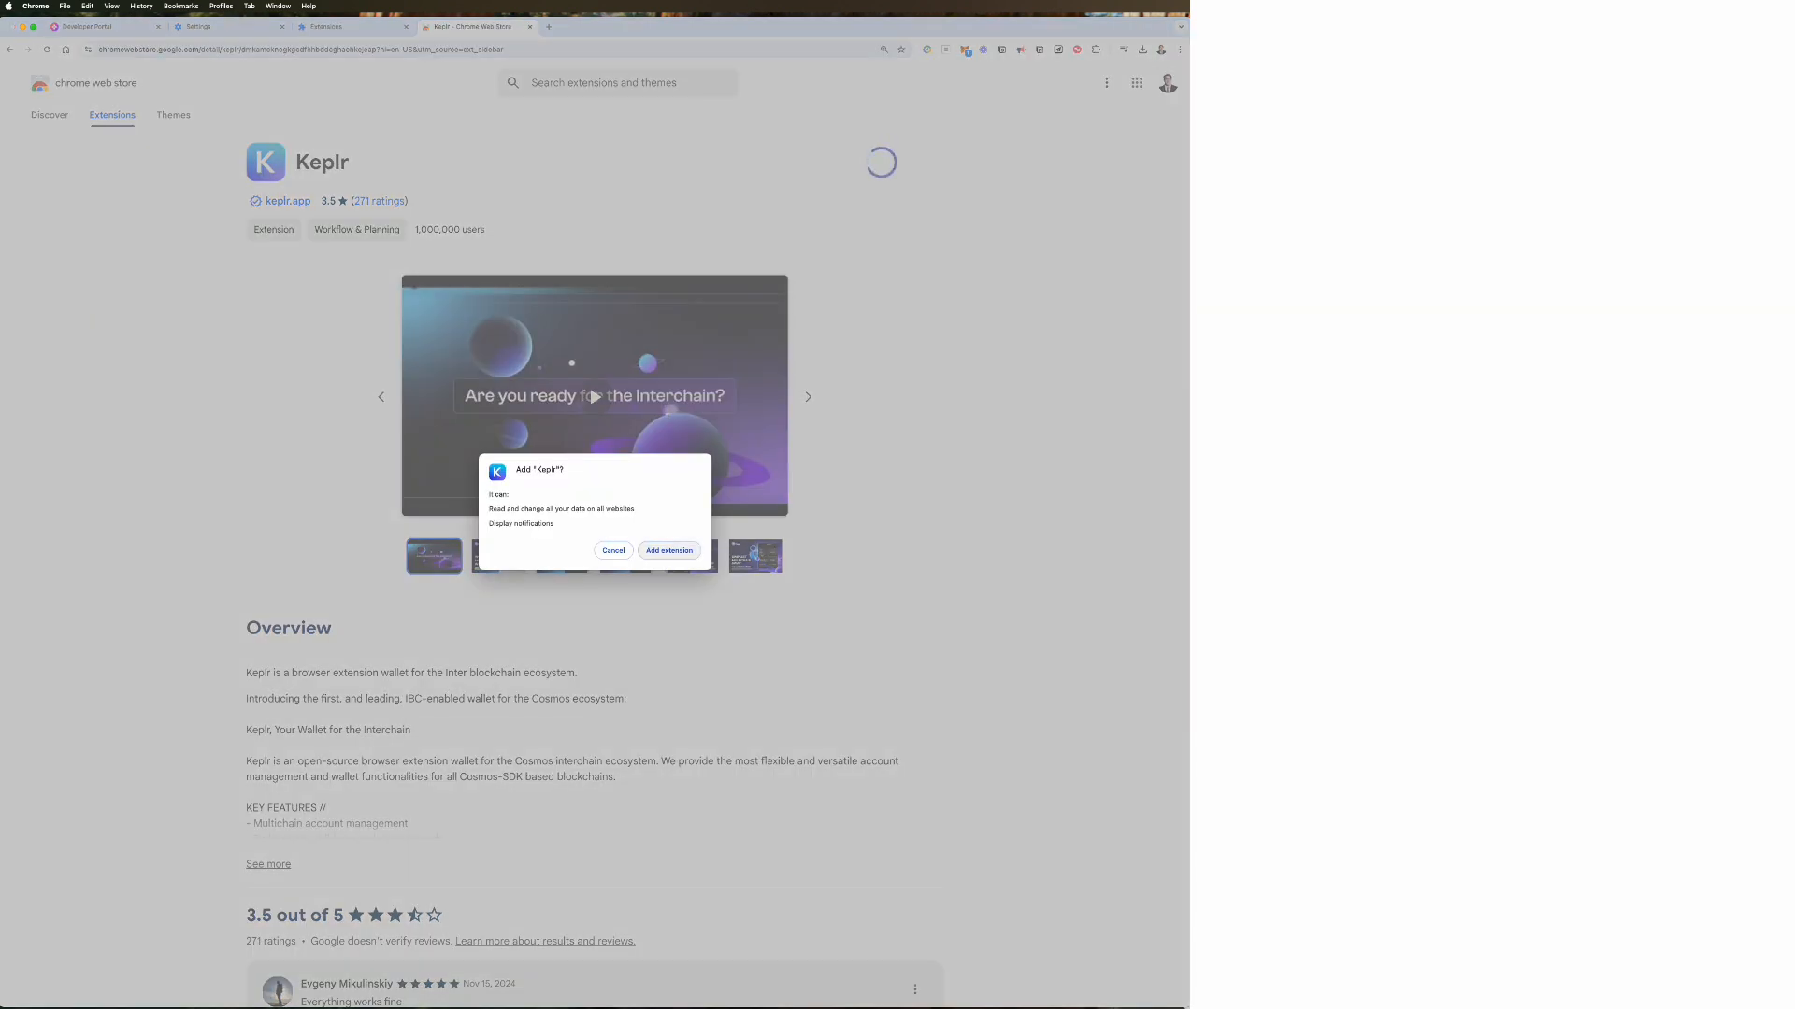
pyautogui.click(670, 551)
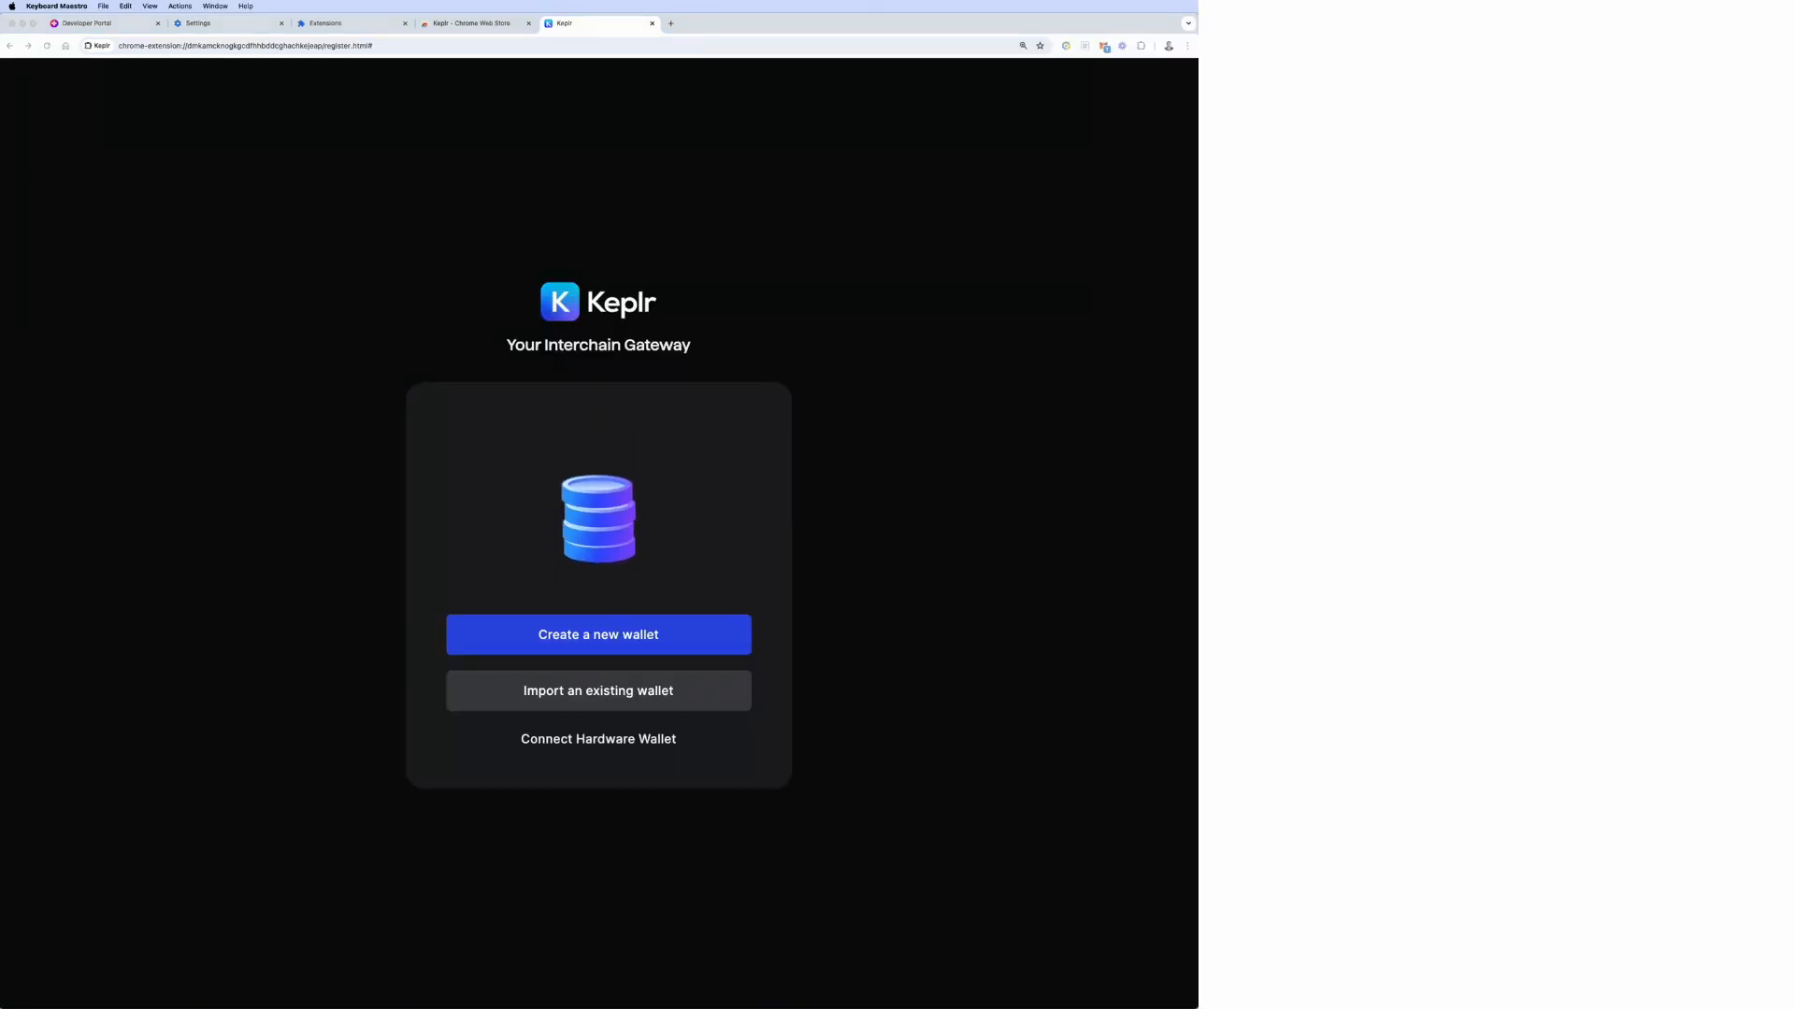
# Create a new Keplr wallet with a new 12-word recovery phrase, copy the phrase to the clipboard and continue to verification.
pyautogui.click(605, 653)
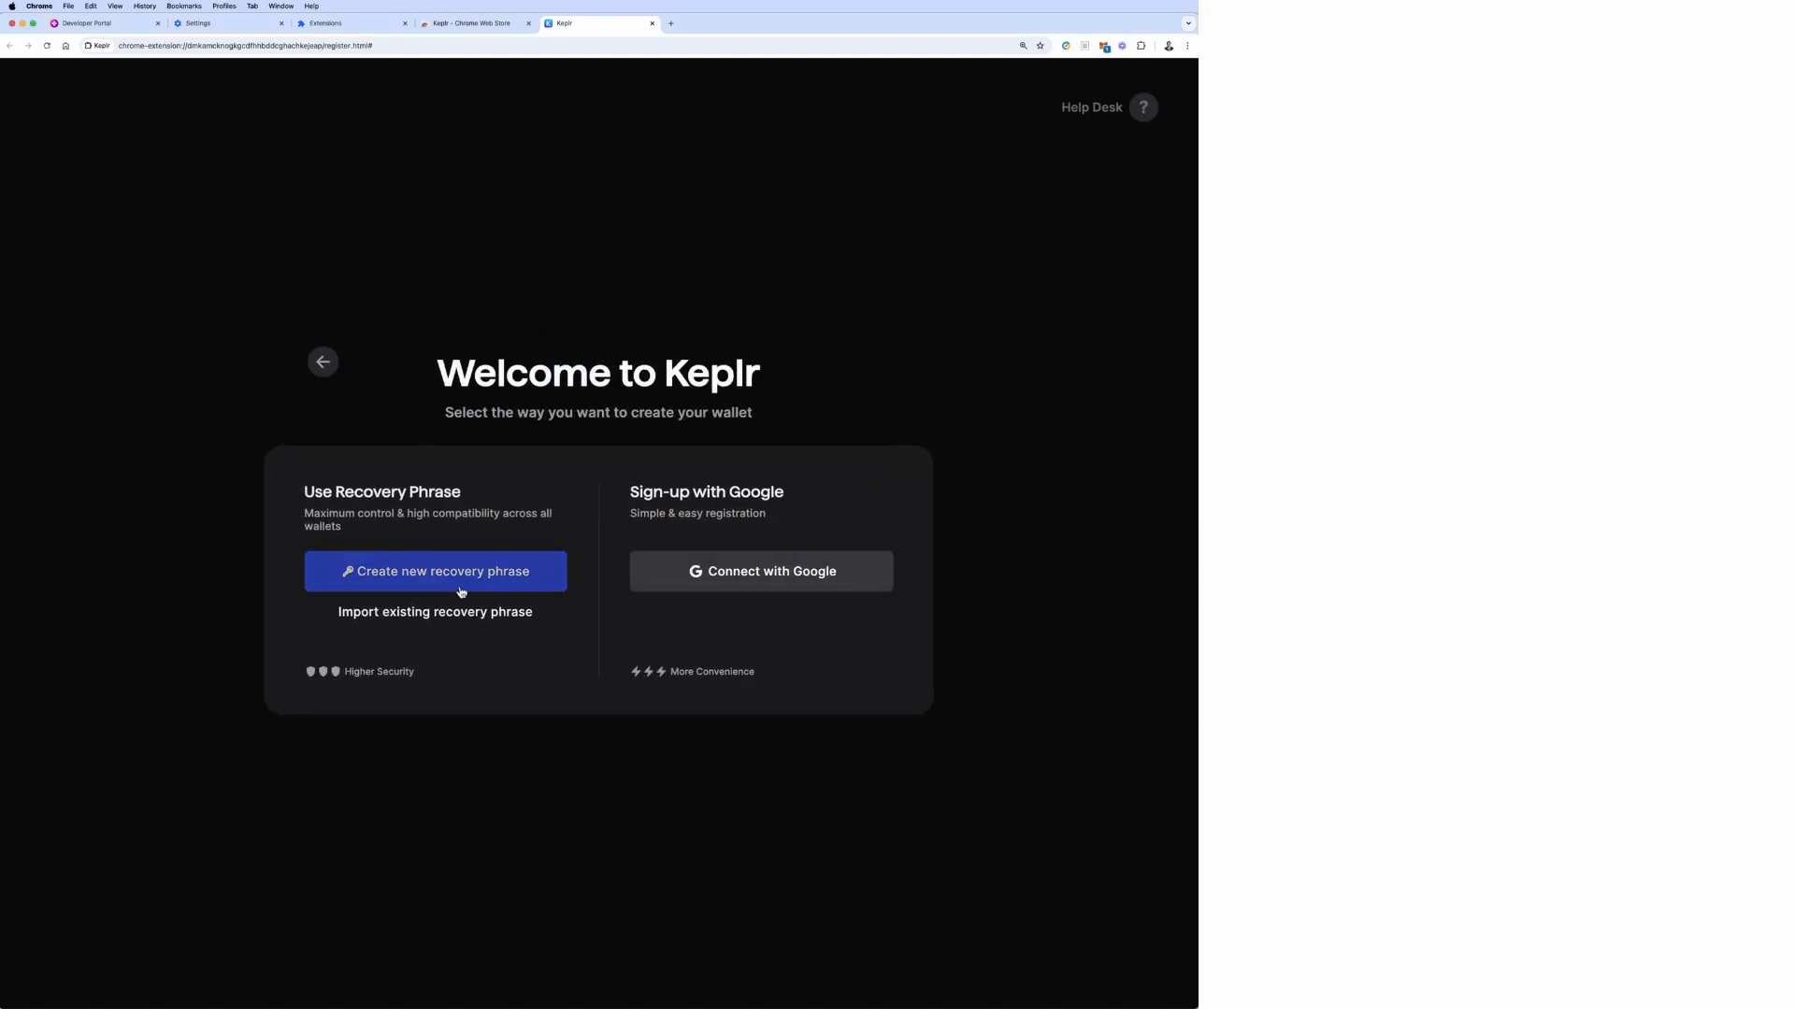
pyautogui.click(461, 592)
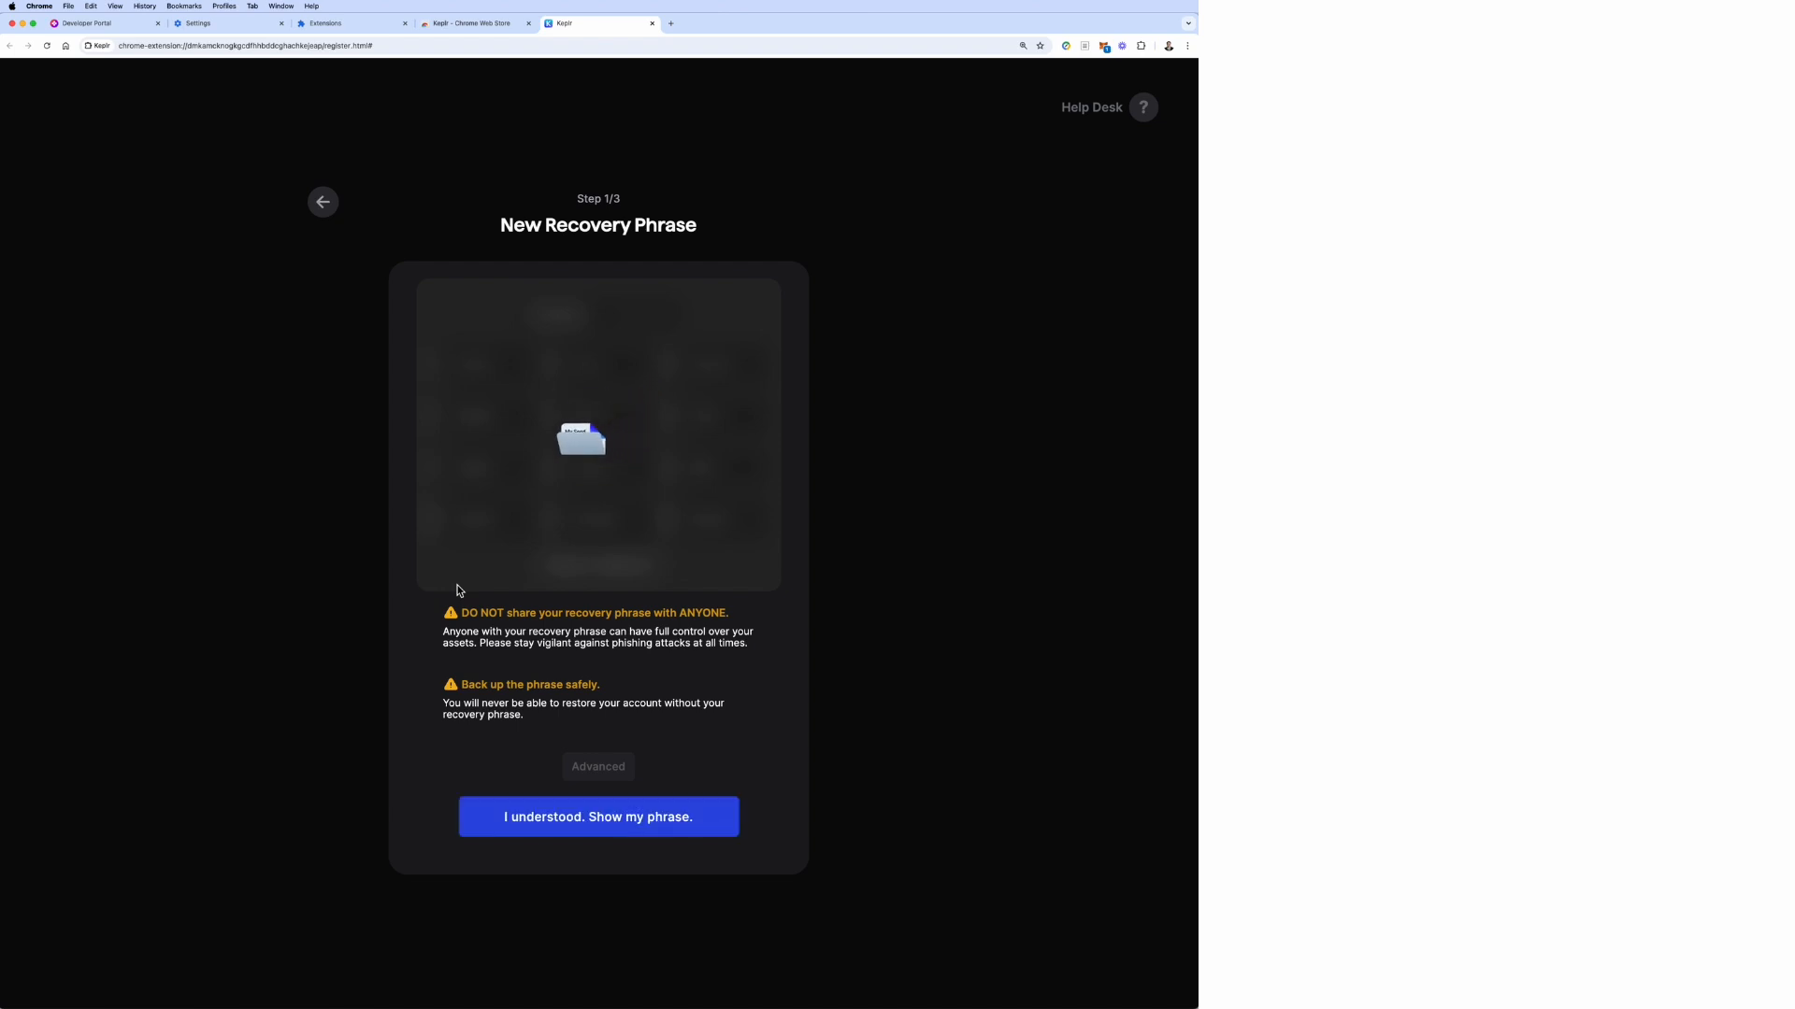
pyautogui.click(601, 836)
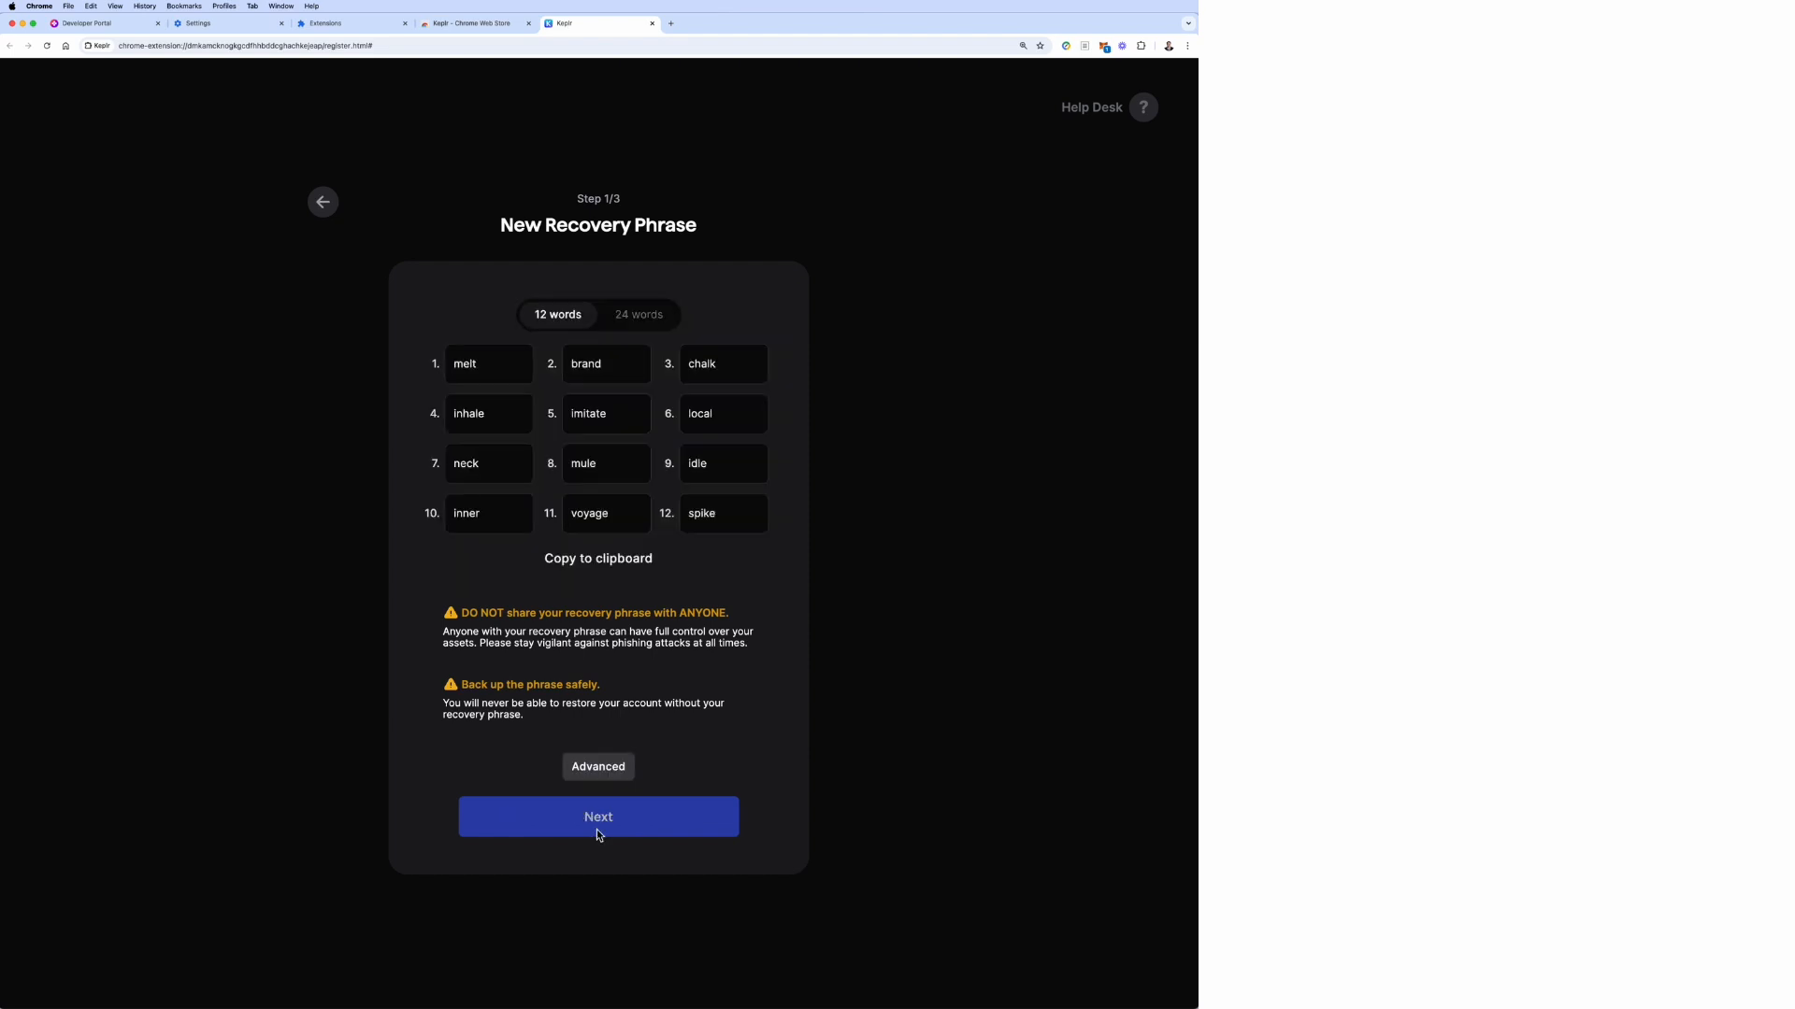
pyautogui.click(613, 562)
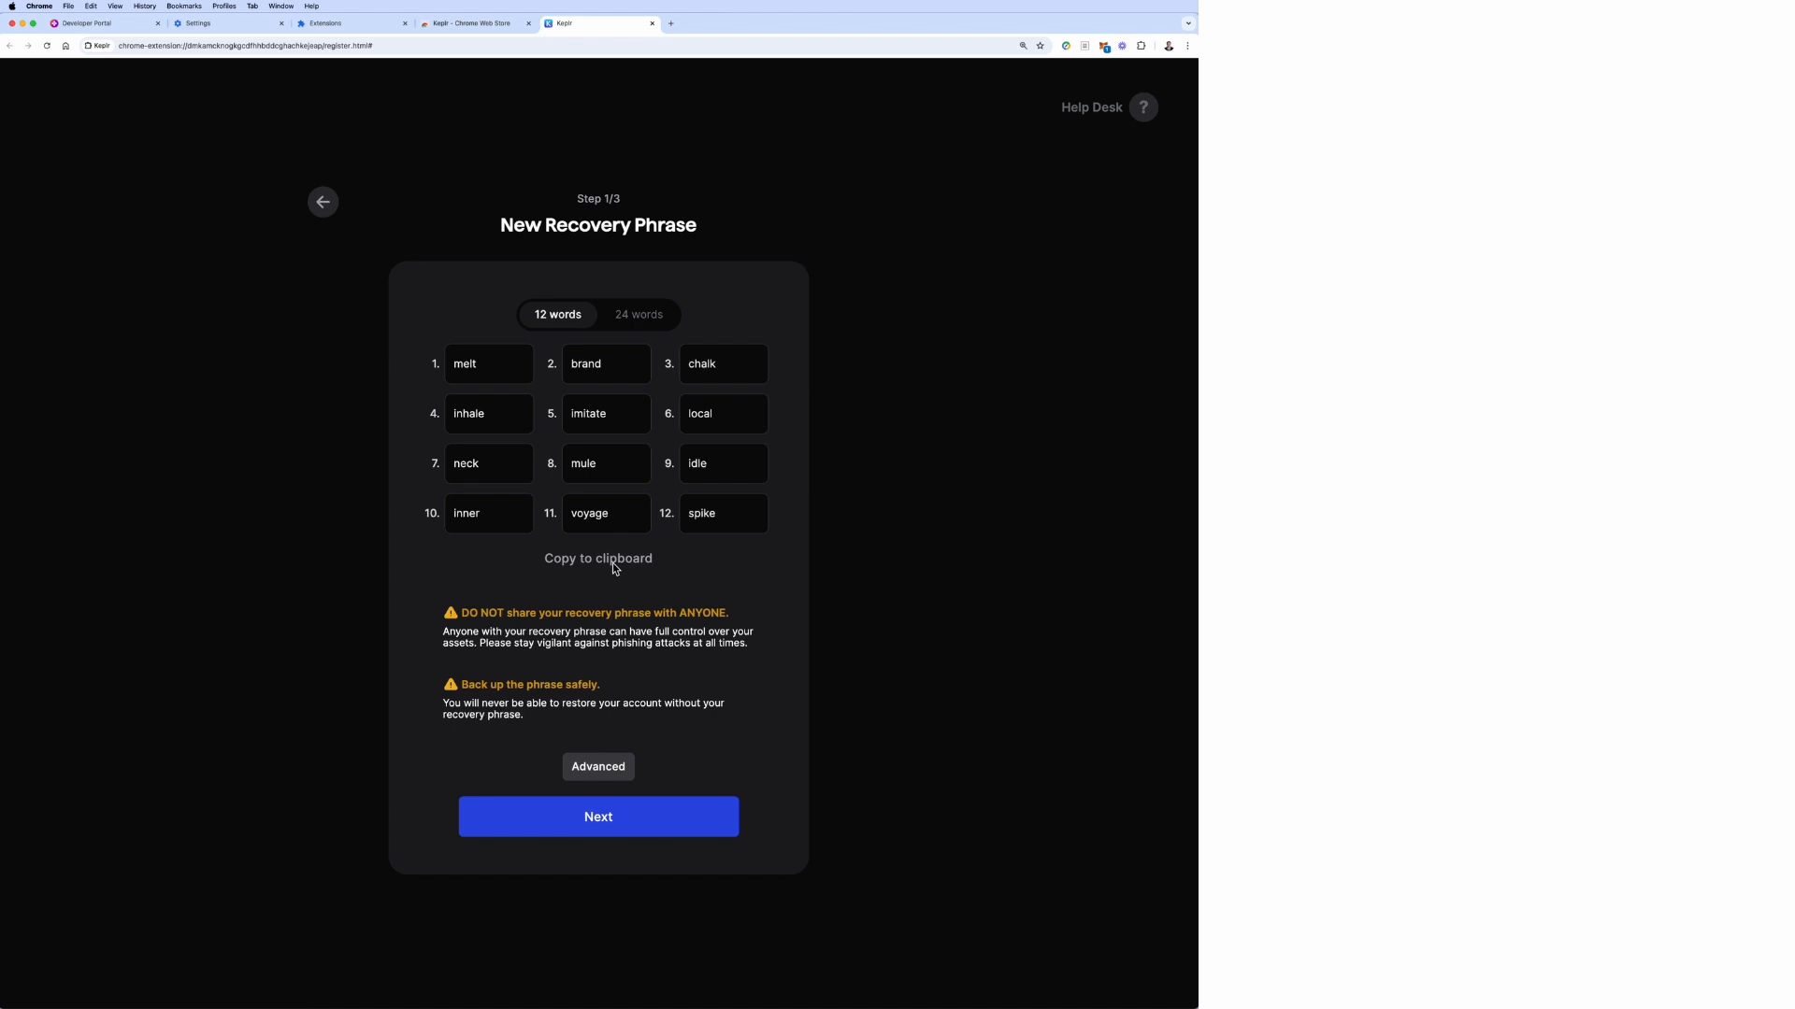
pyautogui.click(673, 829)
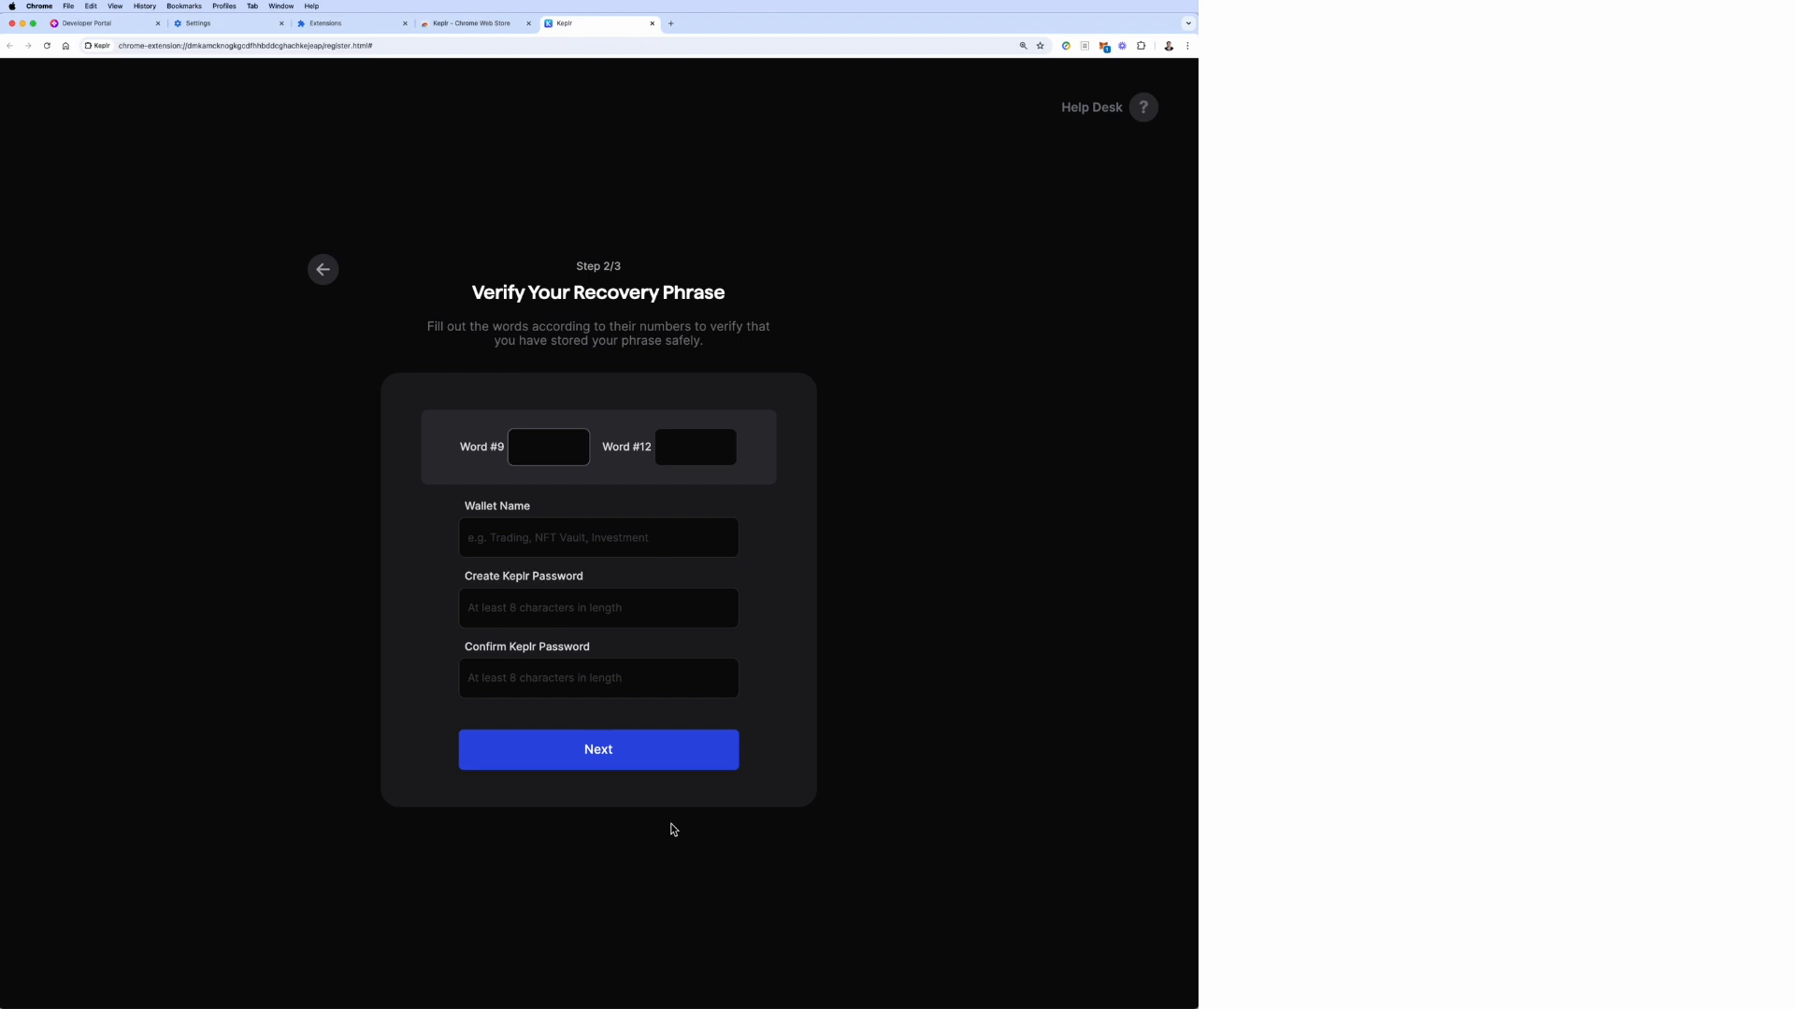
# Name the wallet DisposableWallet, enter and confirm the Keplr password, fill in recovery phrase words 9 and 12, and submit.
pyautogui.press('super+shift+v')
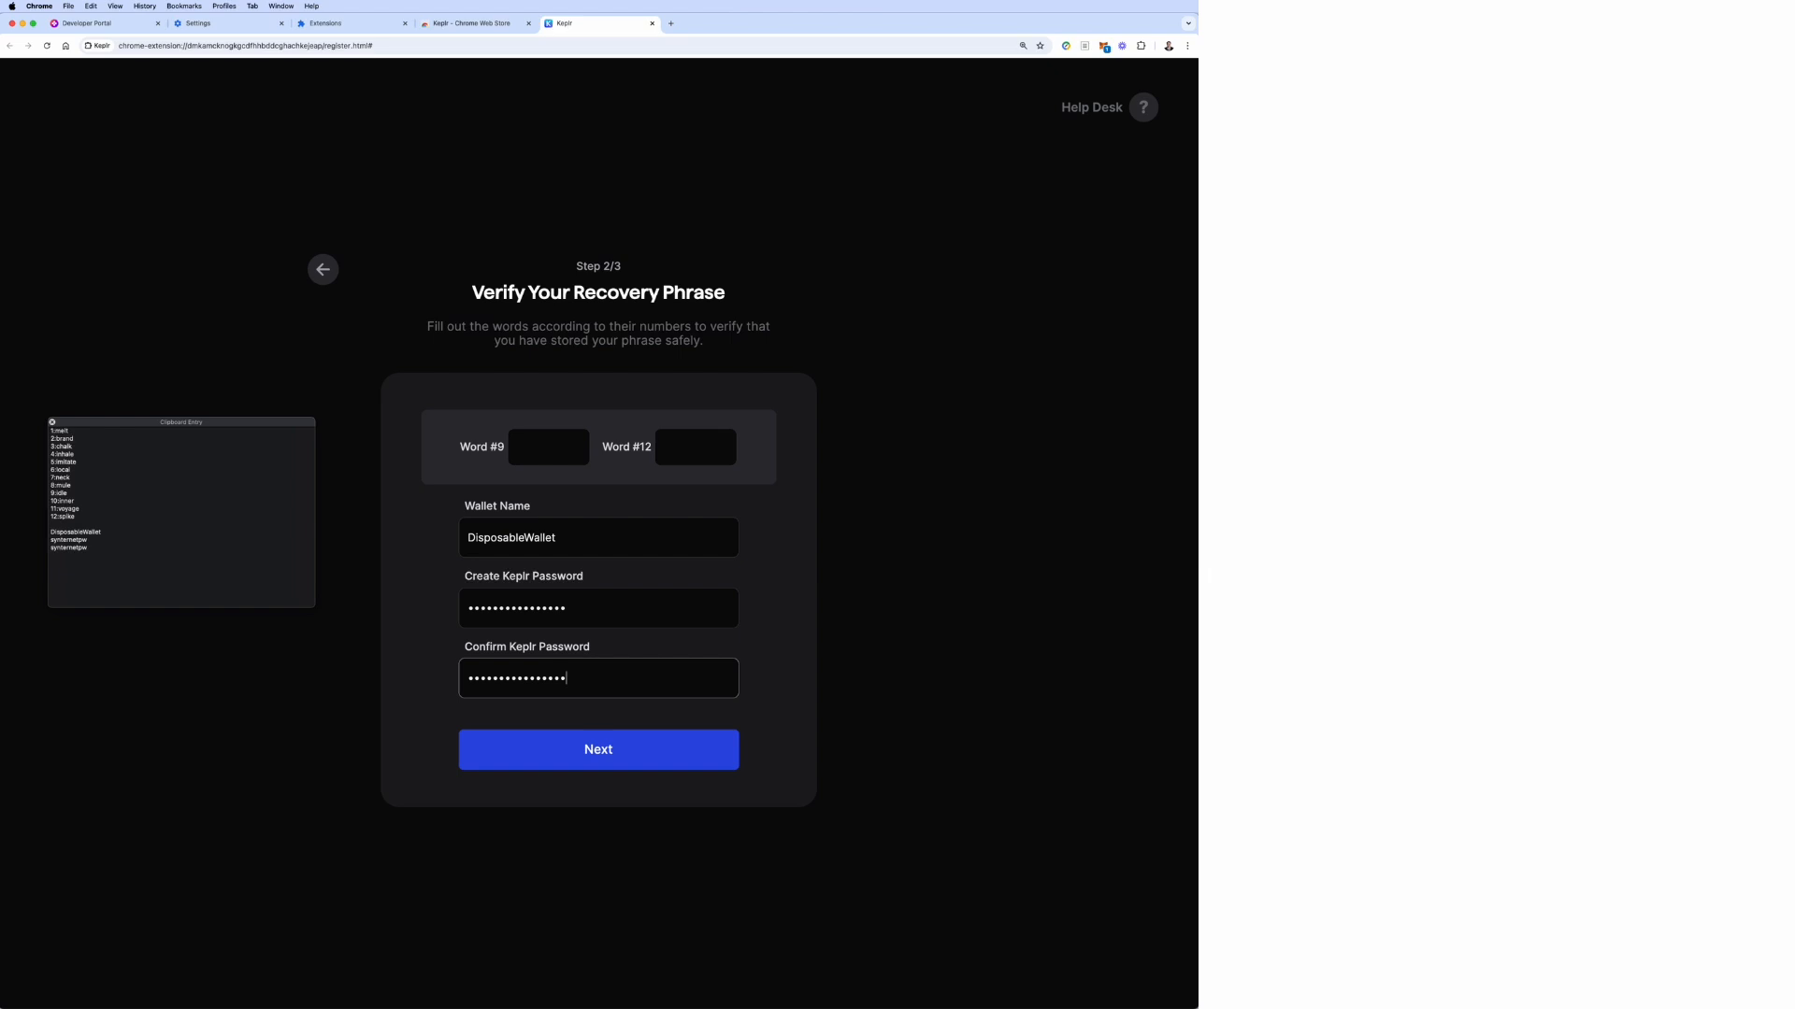
pyautogui.click(542, 448)
pyautogui.write('idle')
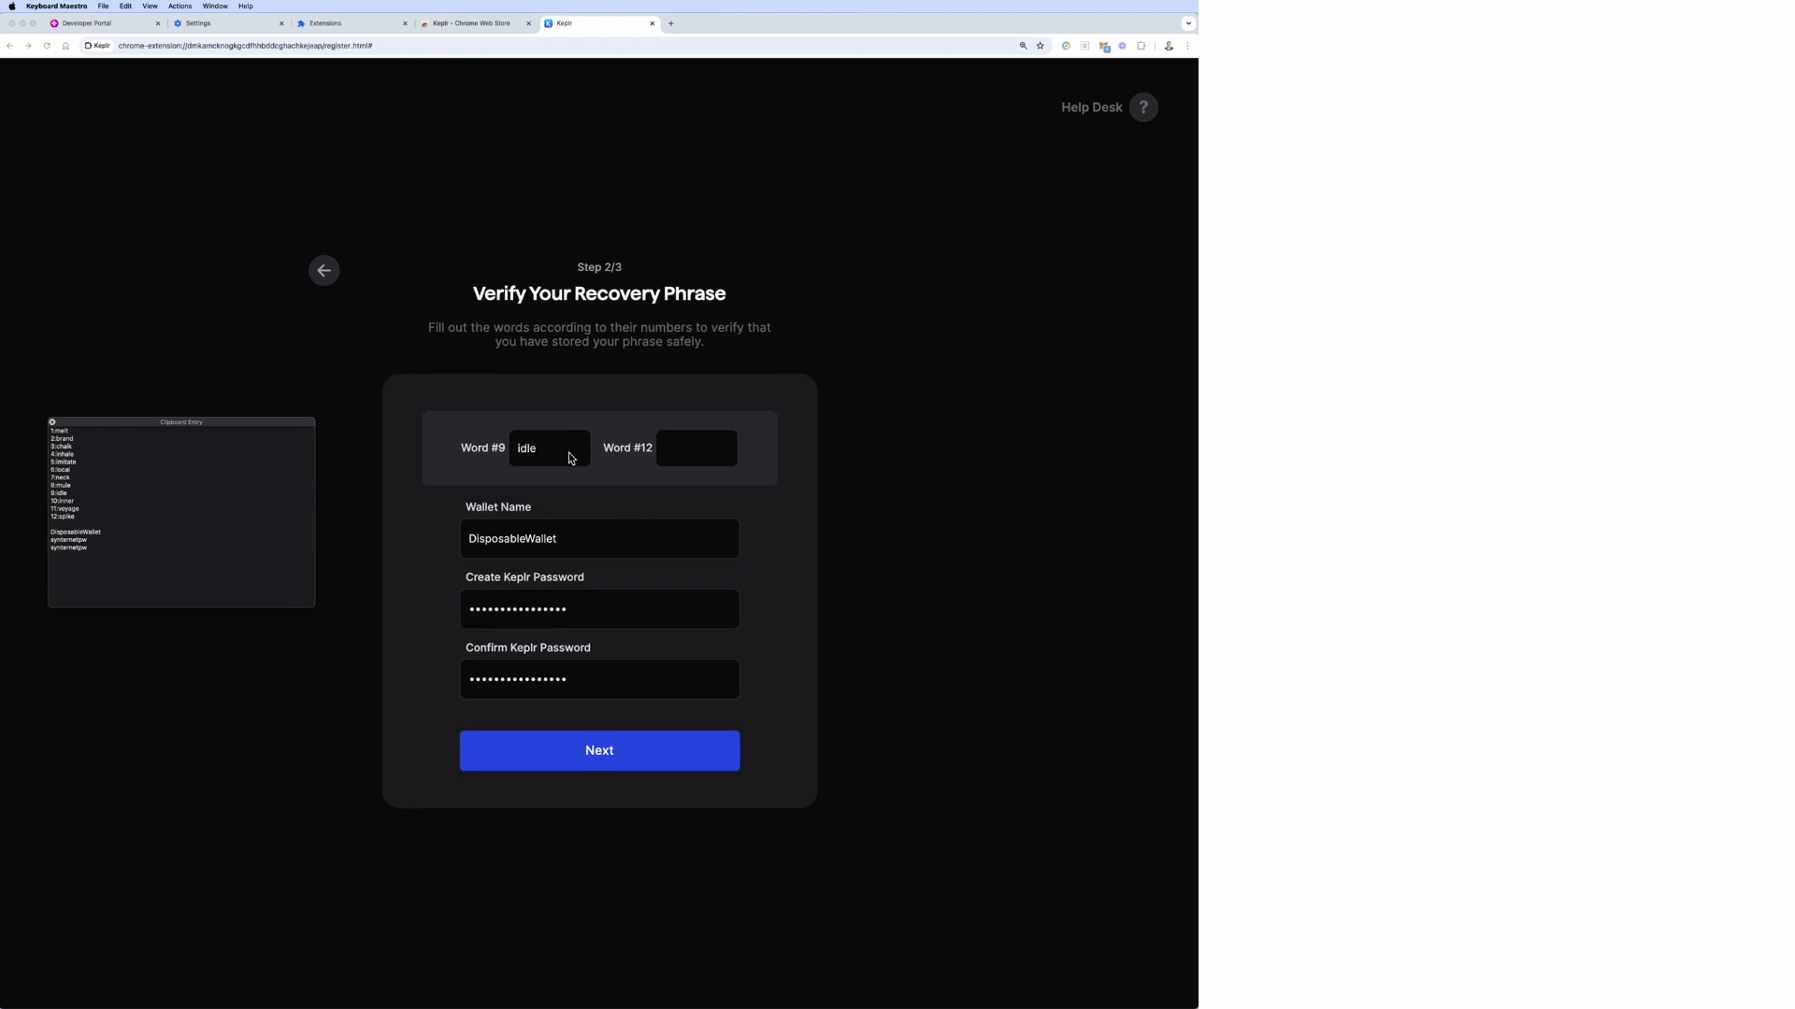
pyautogui.click(681, 451)
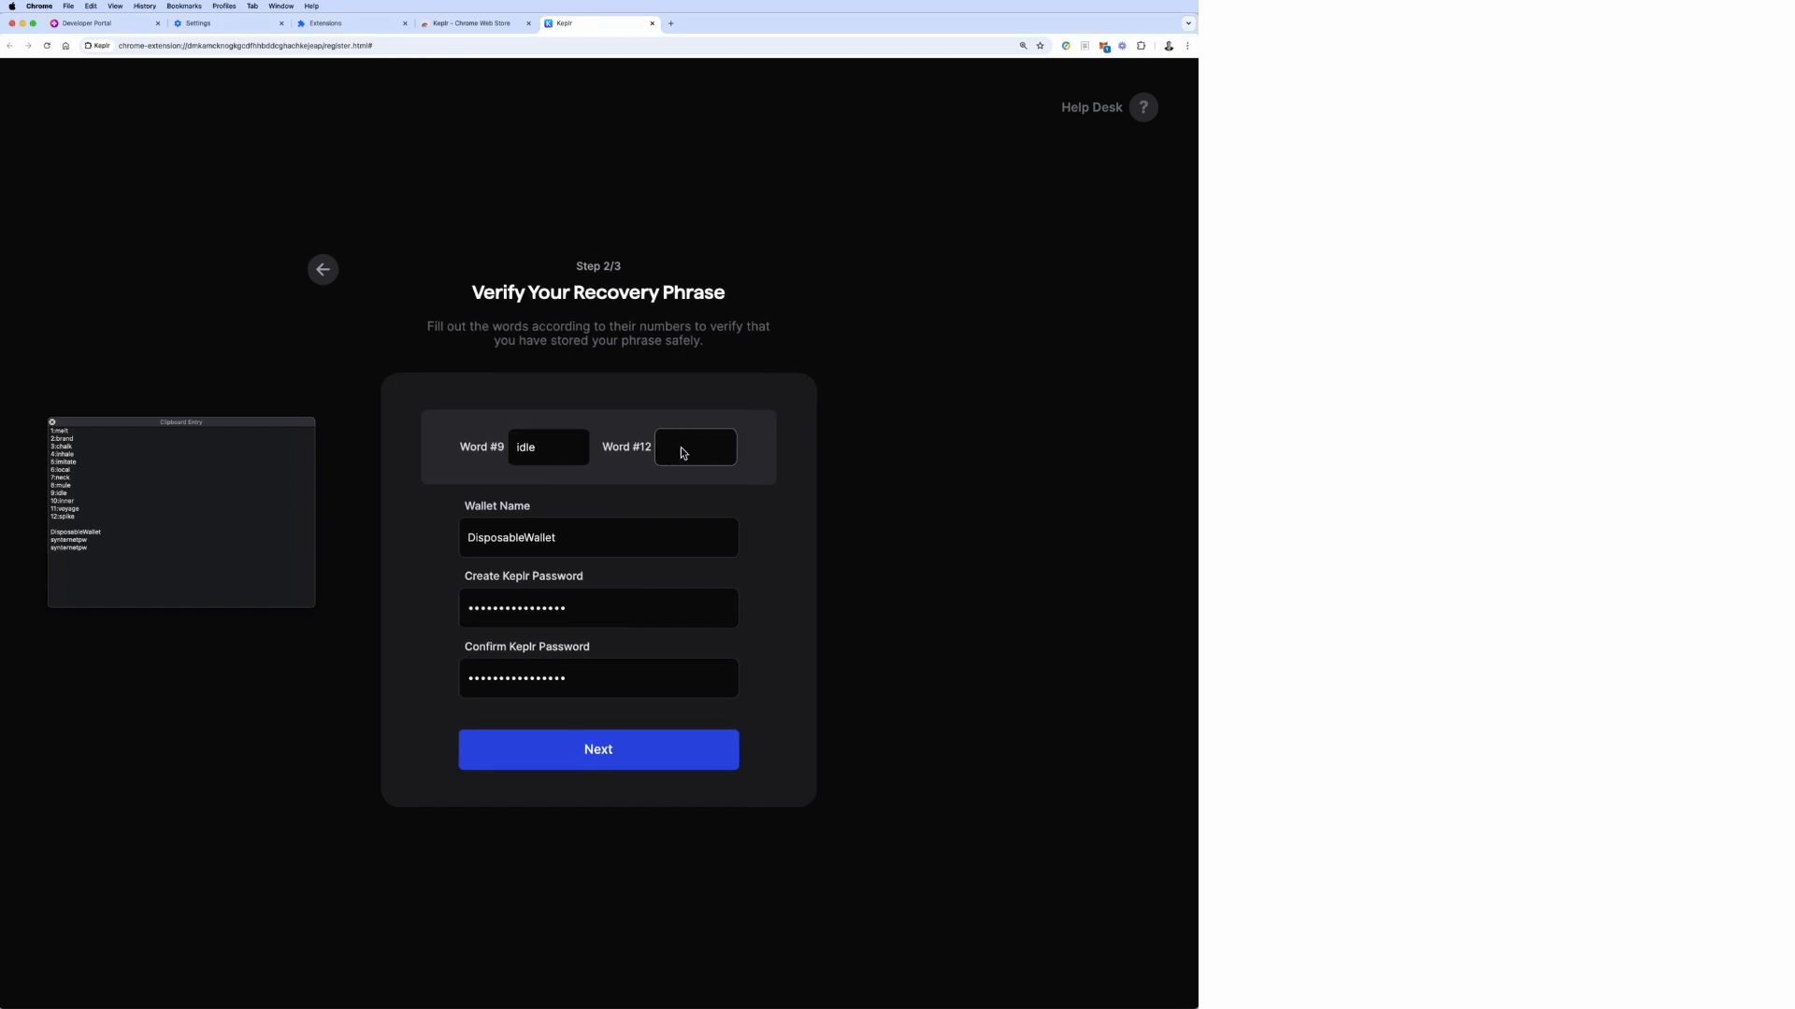
pyautogui.write('spike')
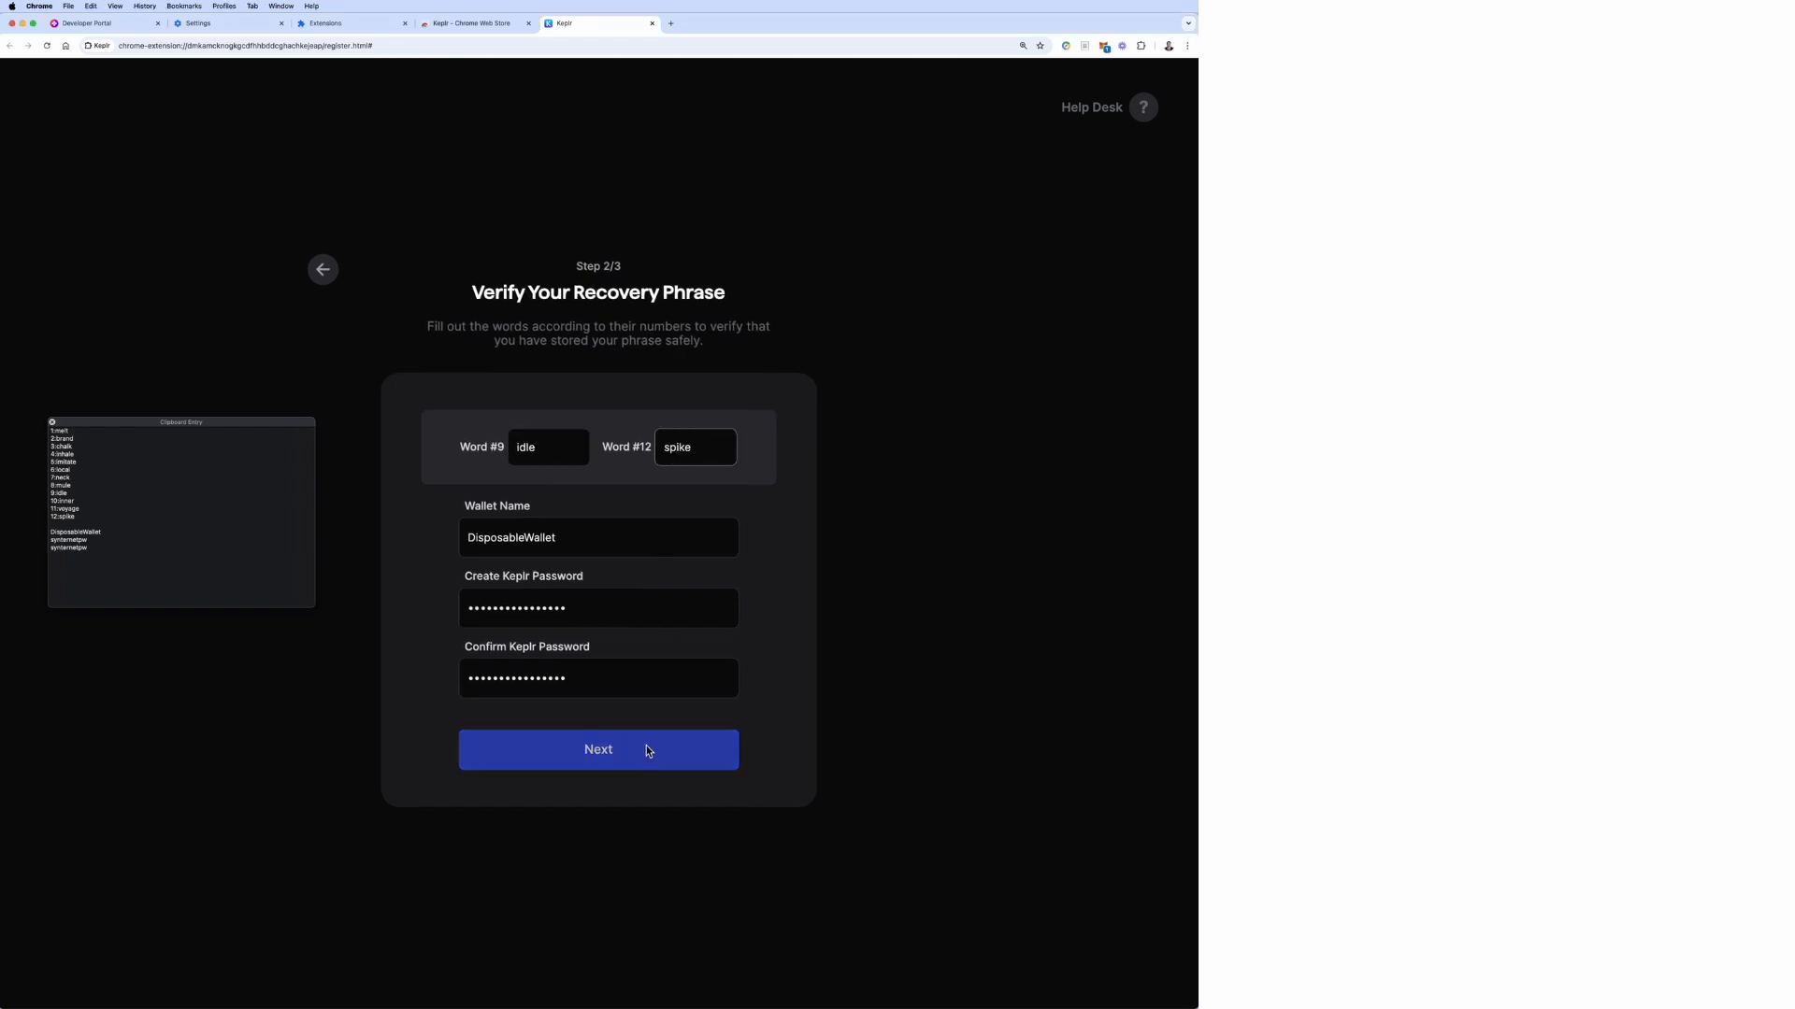
pyautogui.click(645, 757)
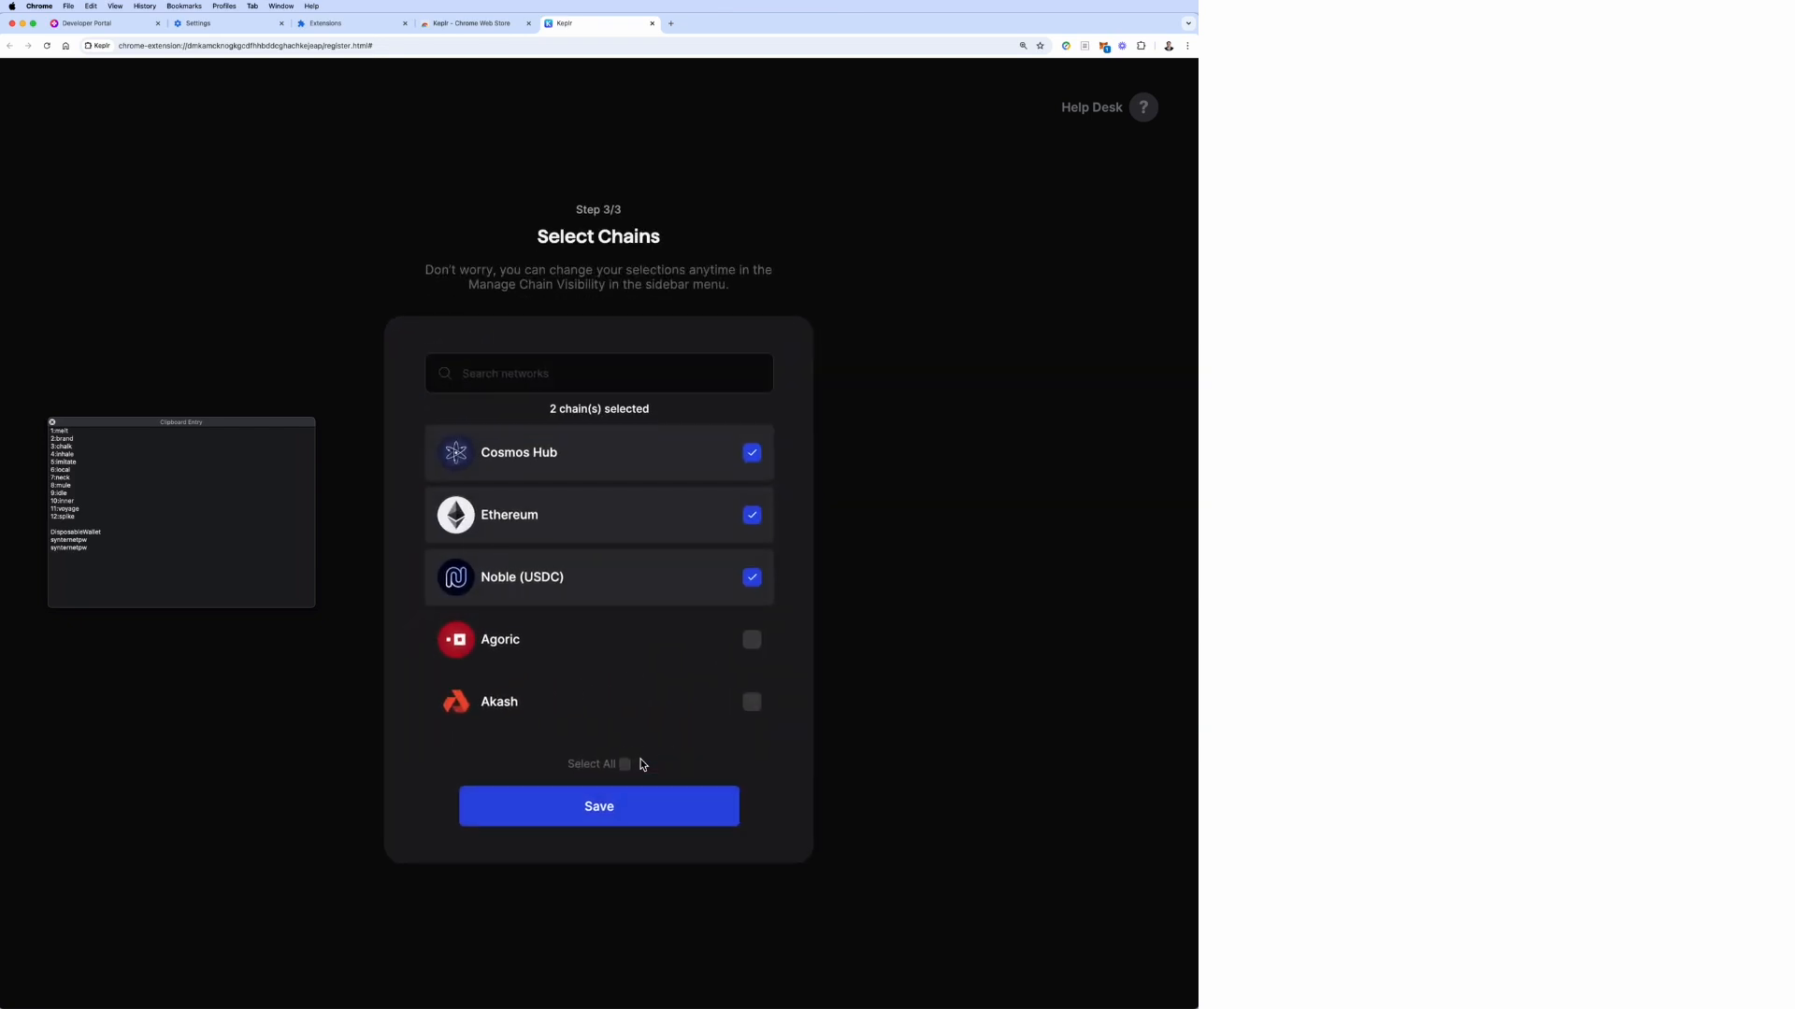
# Save the preselected chains Cosmos Hub, Ethereum and Noble (USDC) for the wallet and close the floating clipboard note.
pyautogui.click(637, 810)
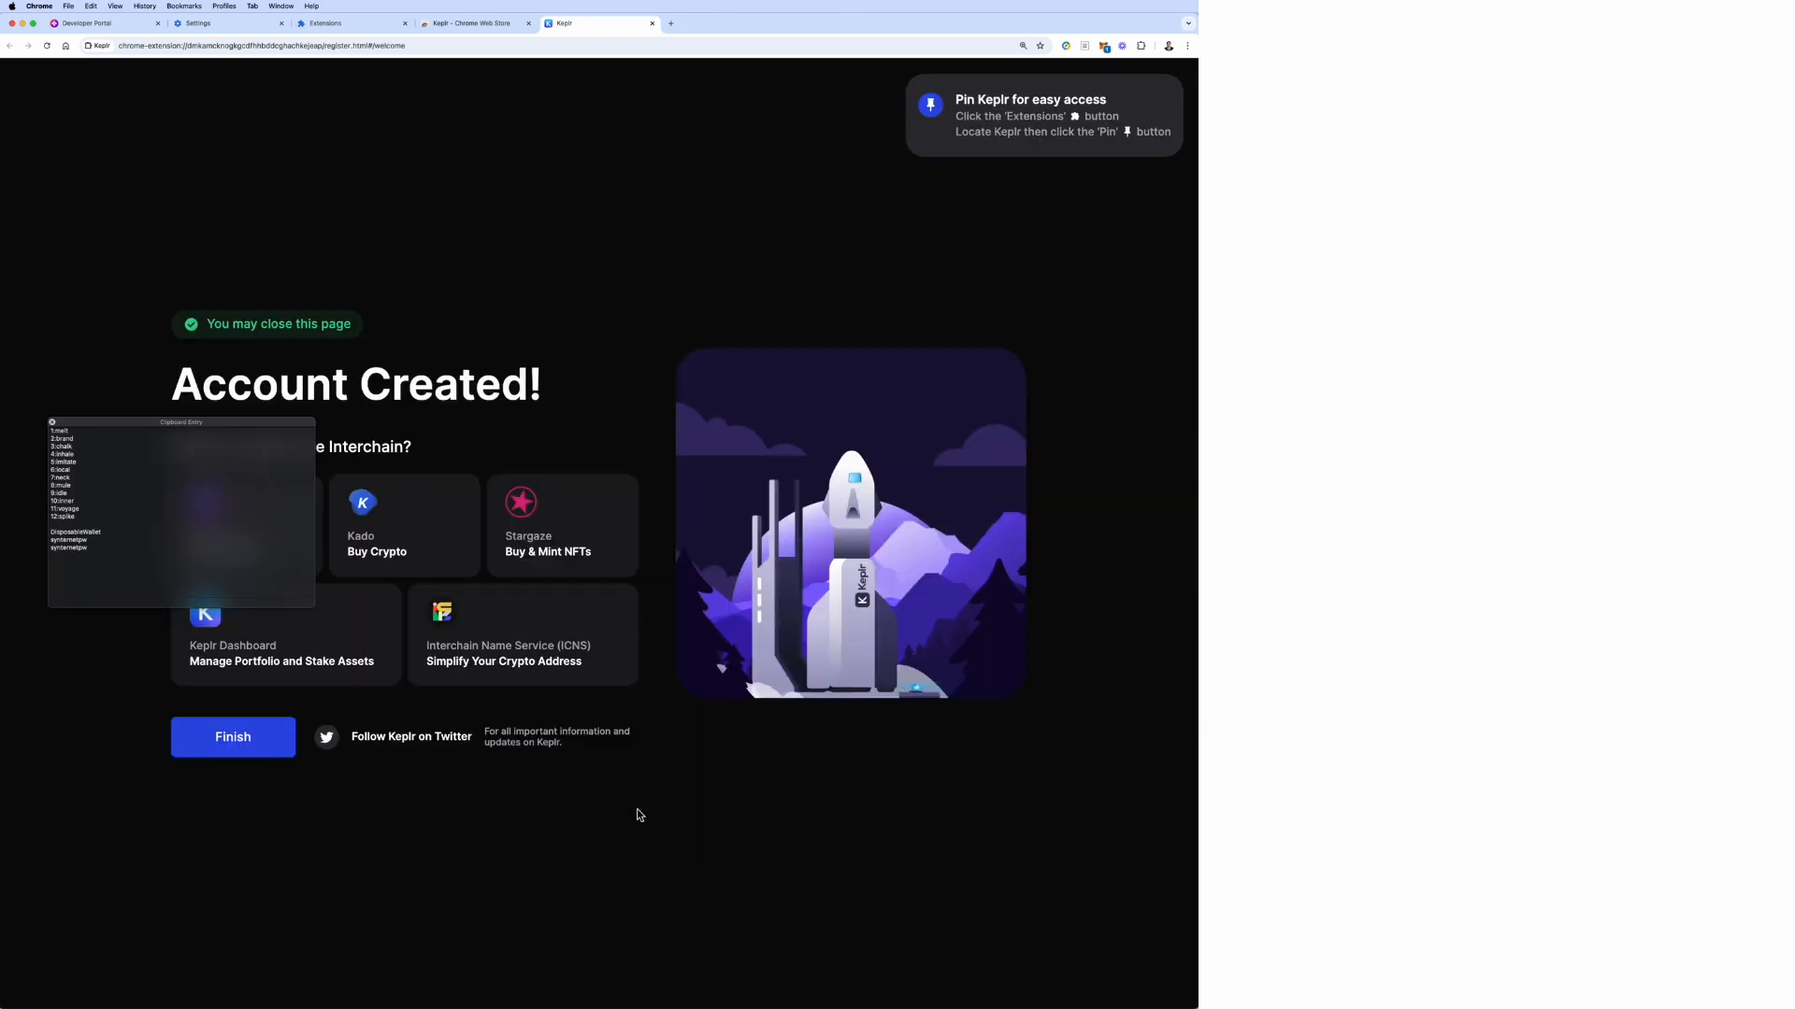
pyautogui.click(52, 423)
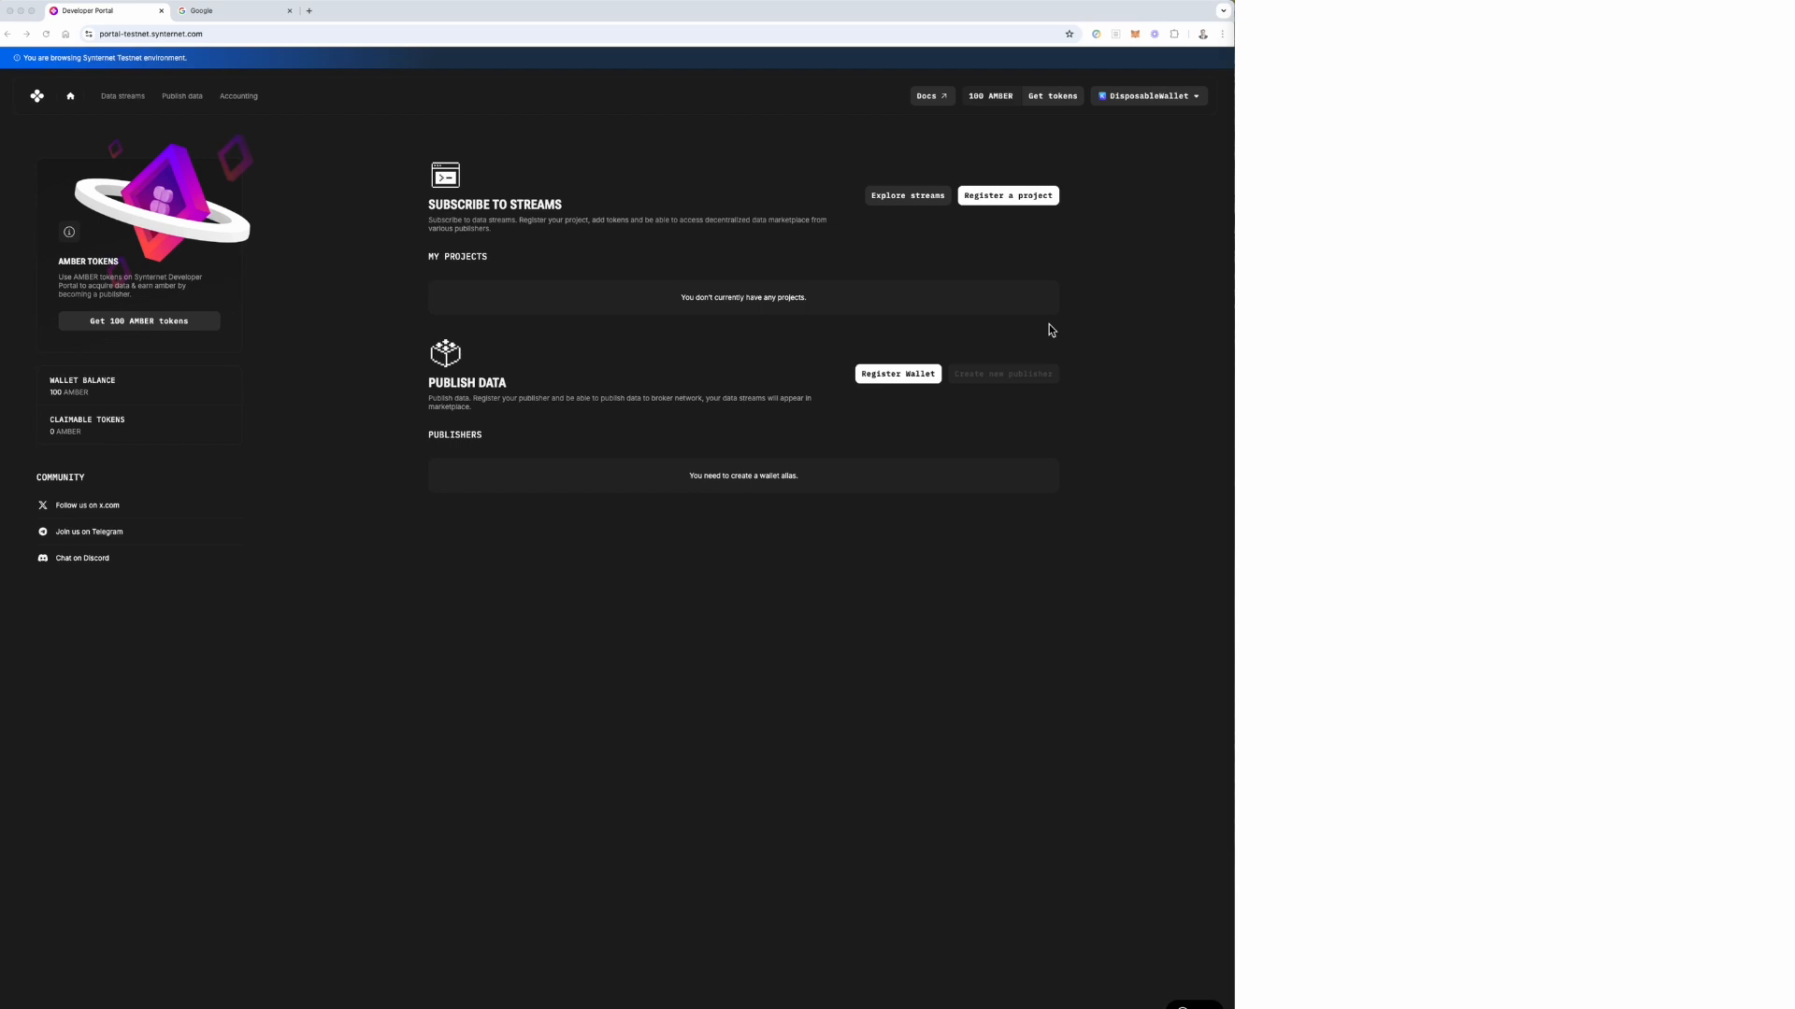
# Request 100 AMBER tokens from the faucet in the Synternet Developer Portal for the connected wallet address.
pyautogui.click(146, 322)
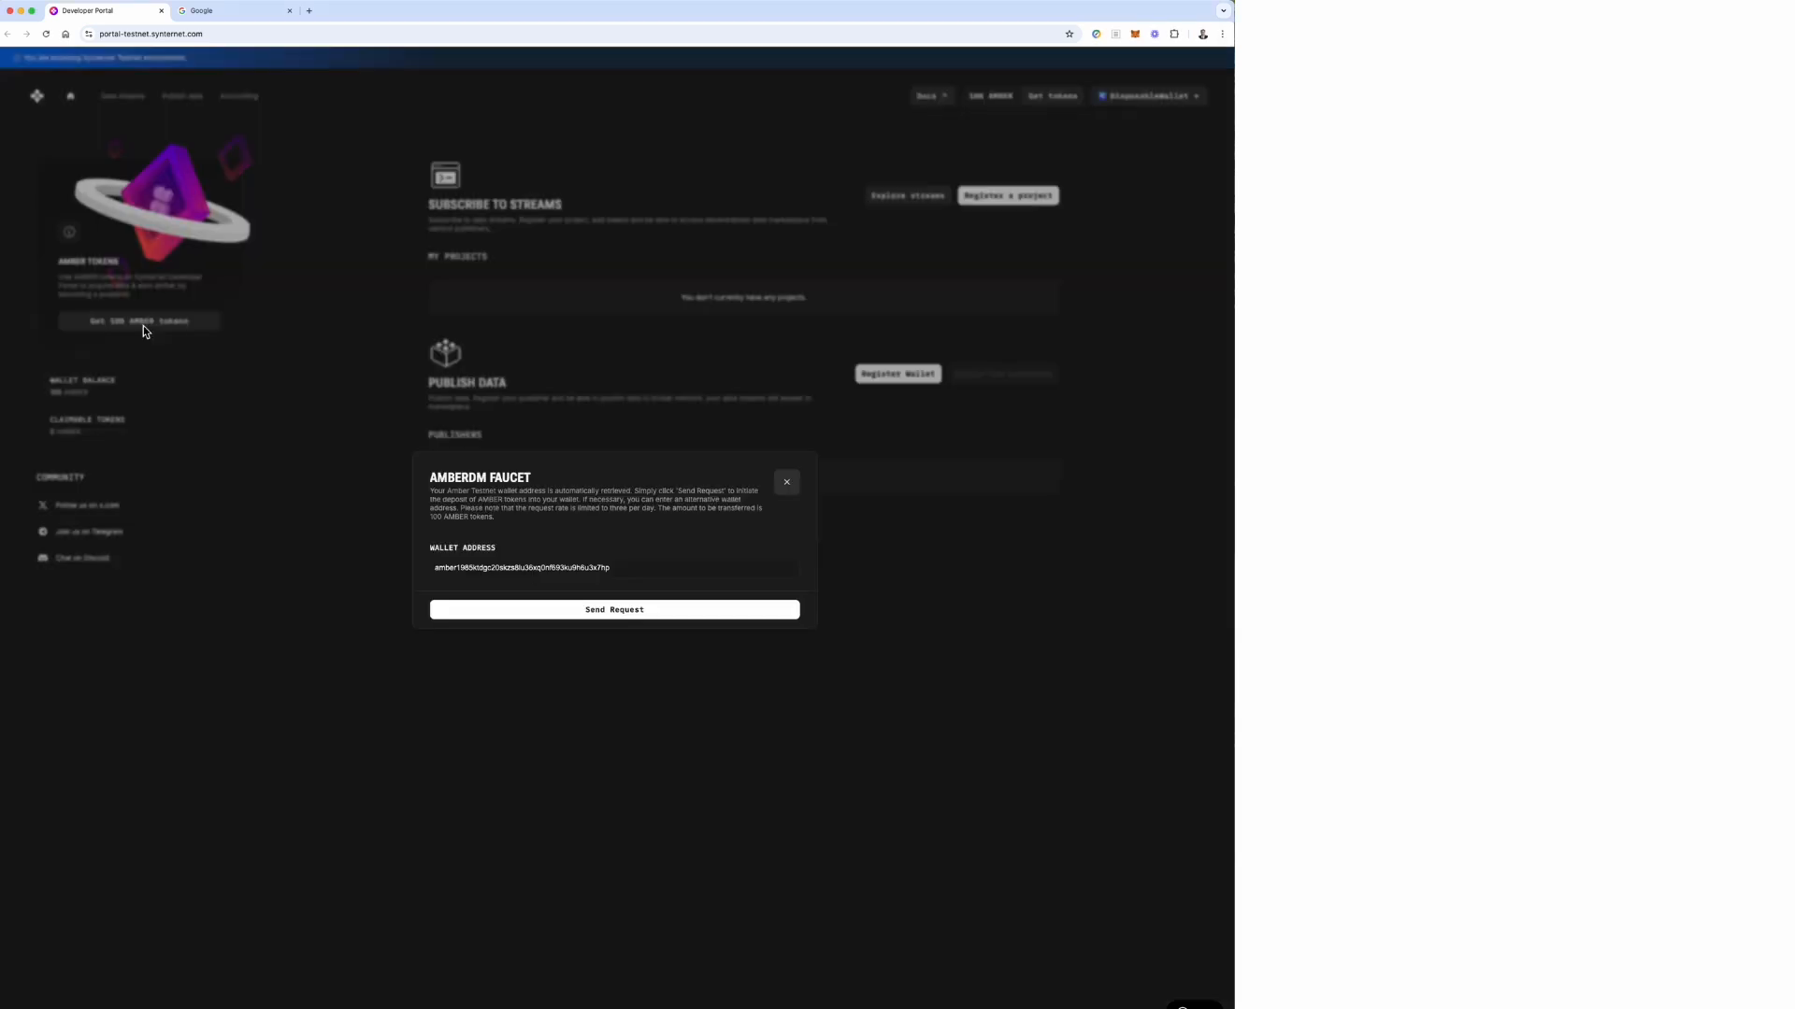
pyautogui.click(634, 611)
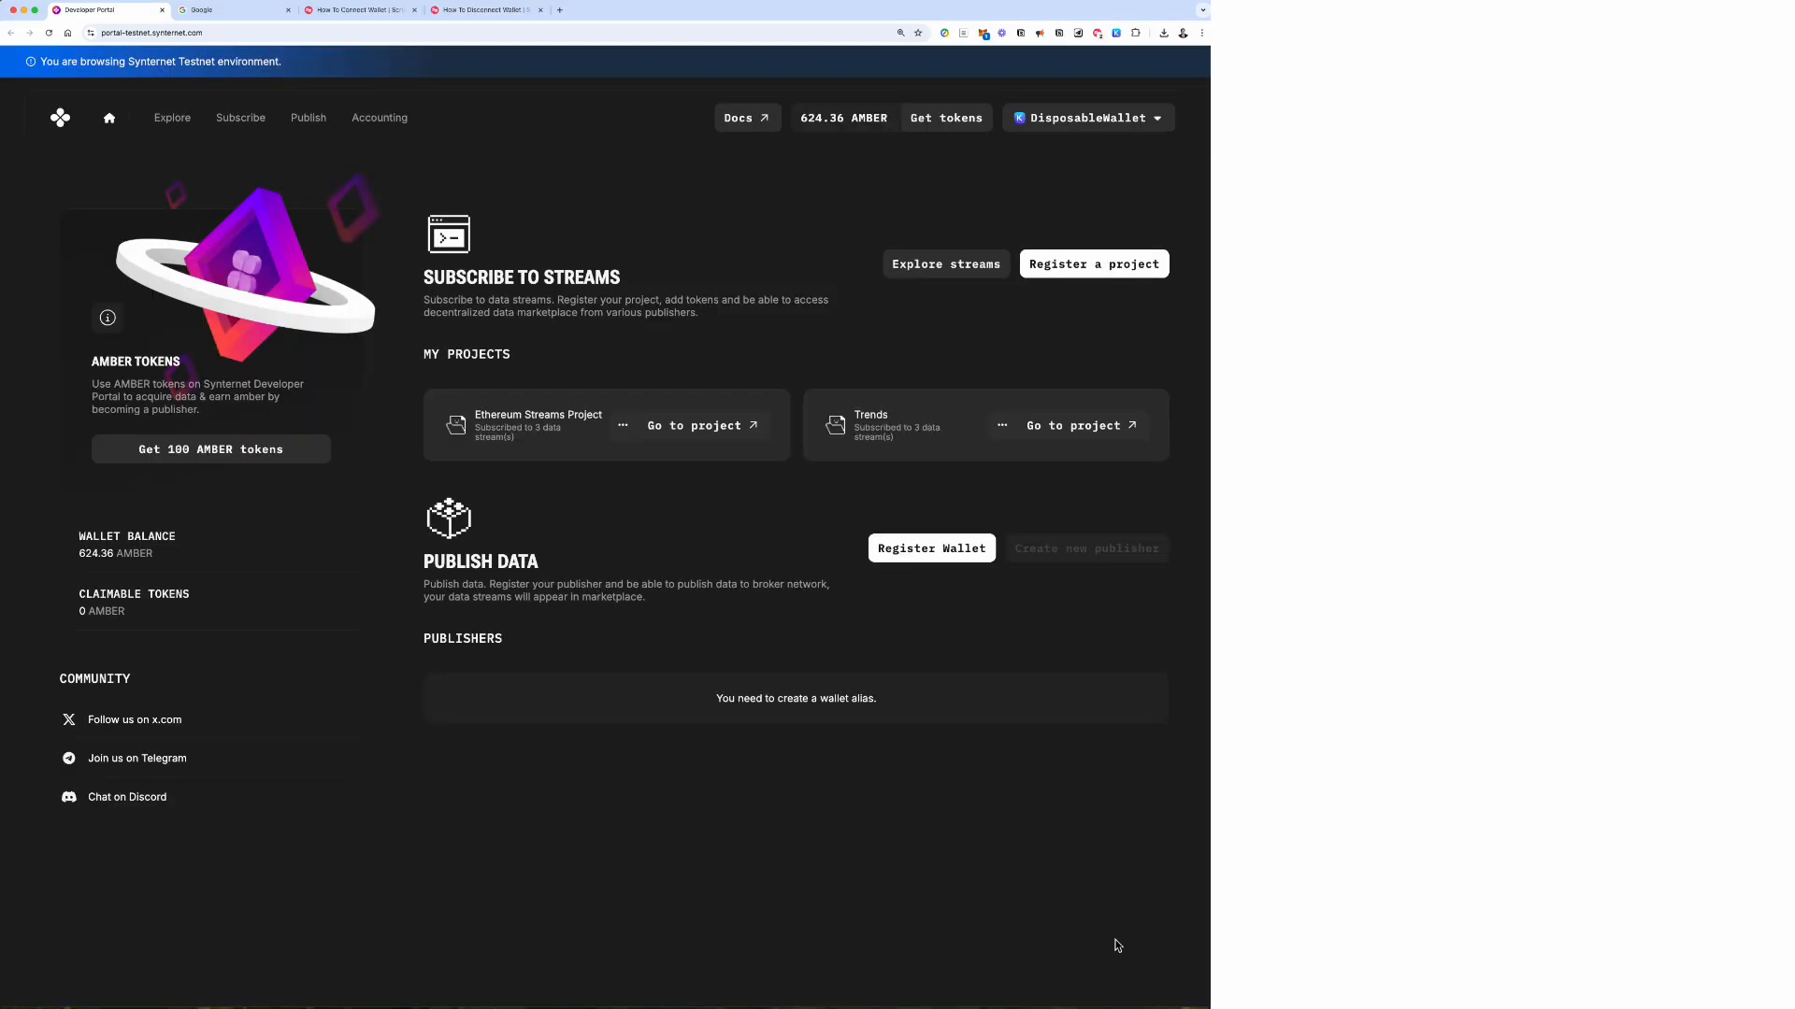
# Register a project named BillProject and approve the ownership signature and transaction in Keplr.
pyautogui.click(1028, 266)
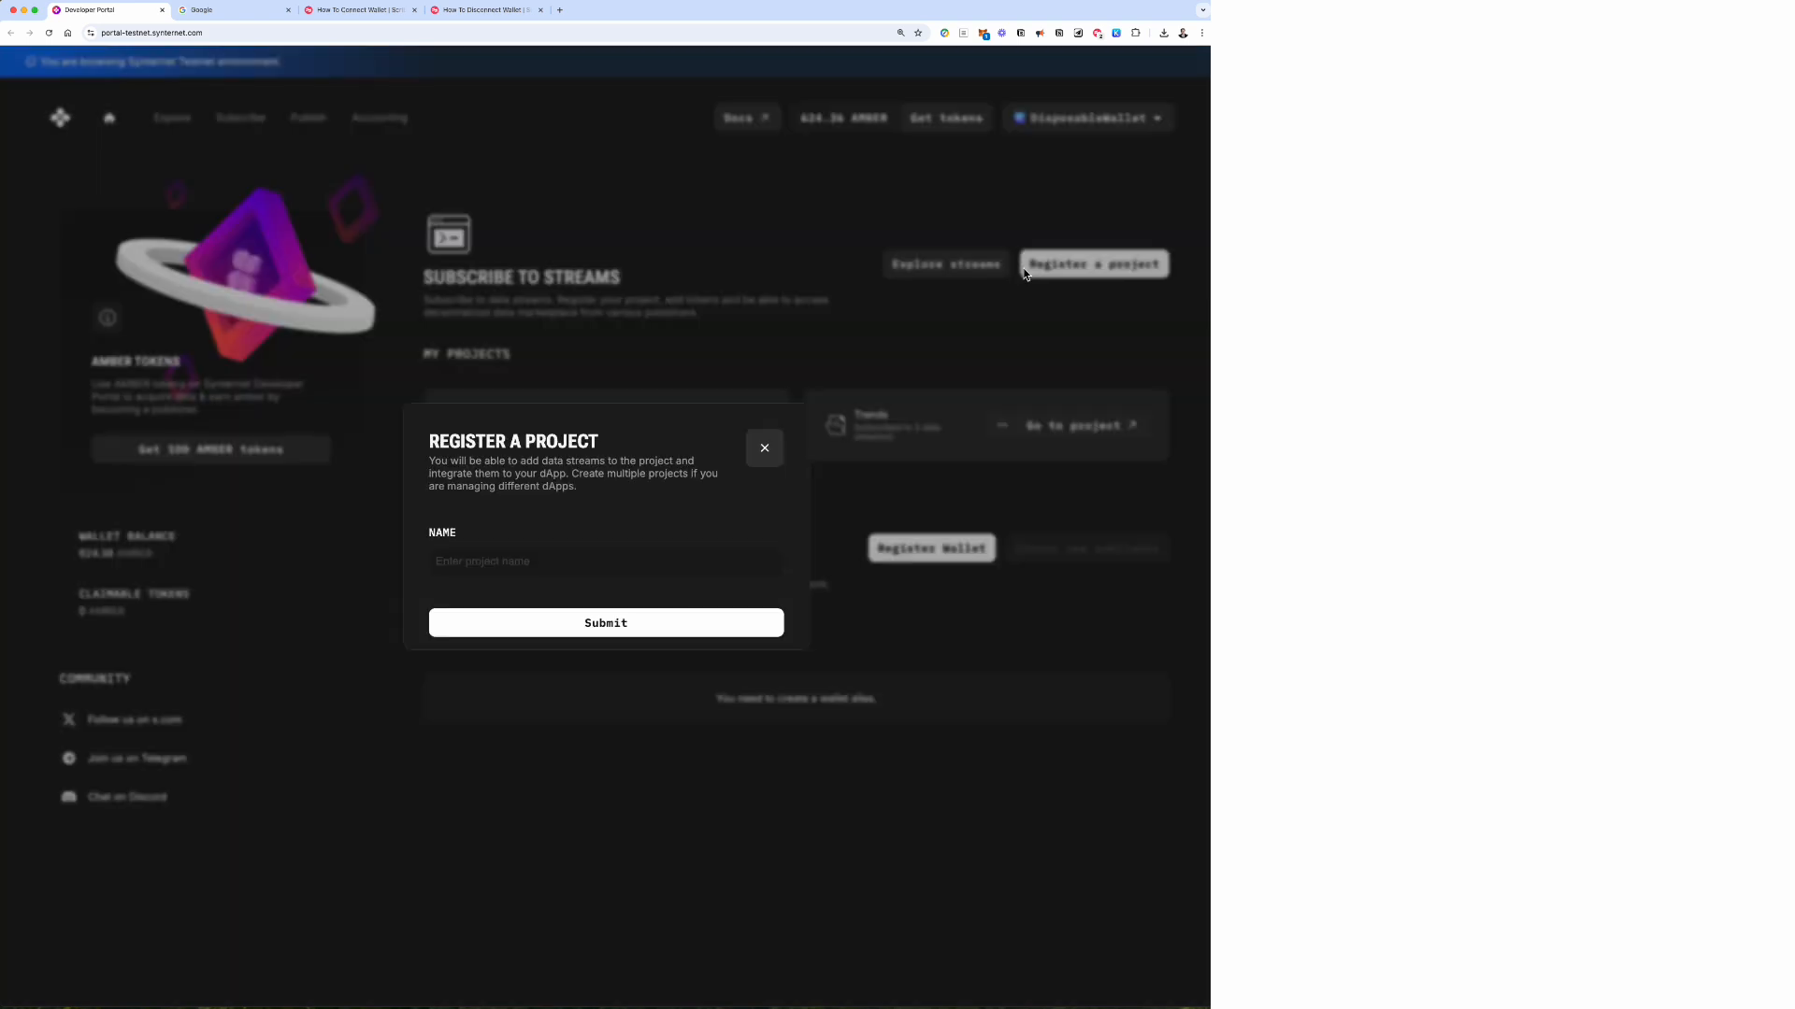
pyautogui.click(627, 562)
pyautogui.write('BlllProject')
pyautogui.click(623, 620)
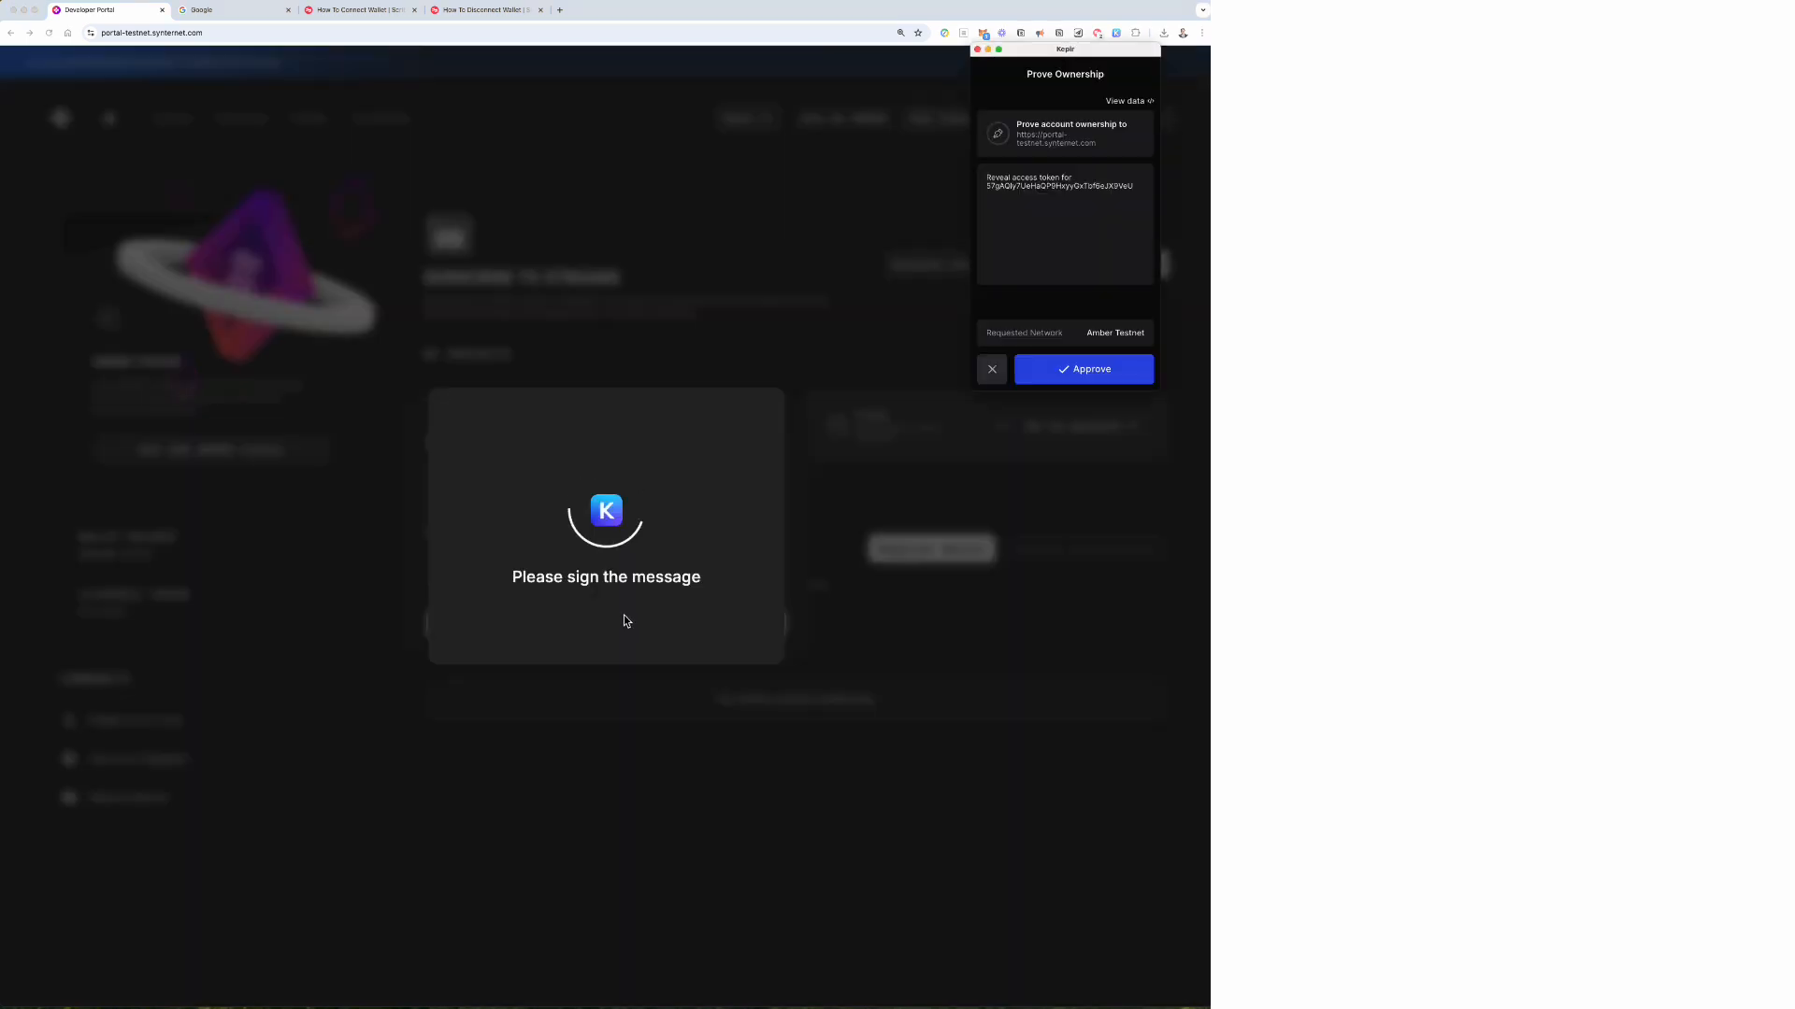
pyautogui.click(1036, 385)
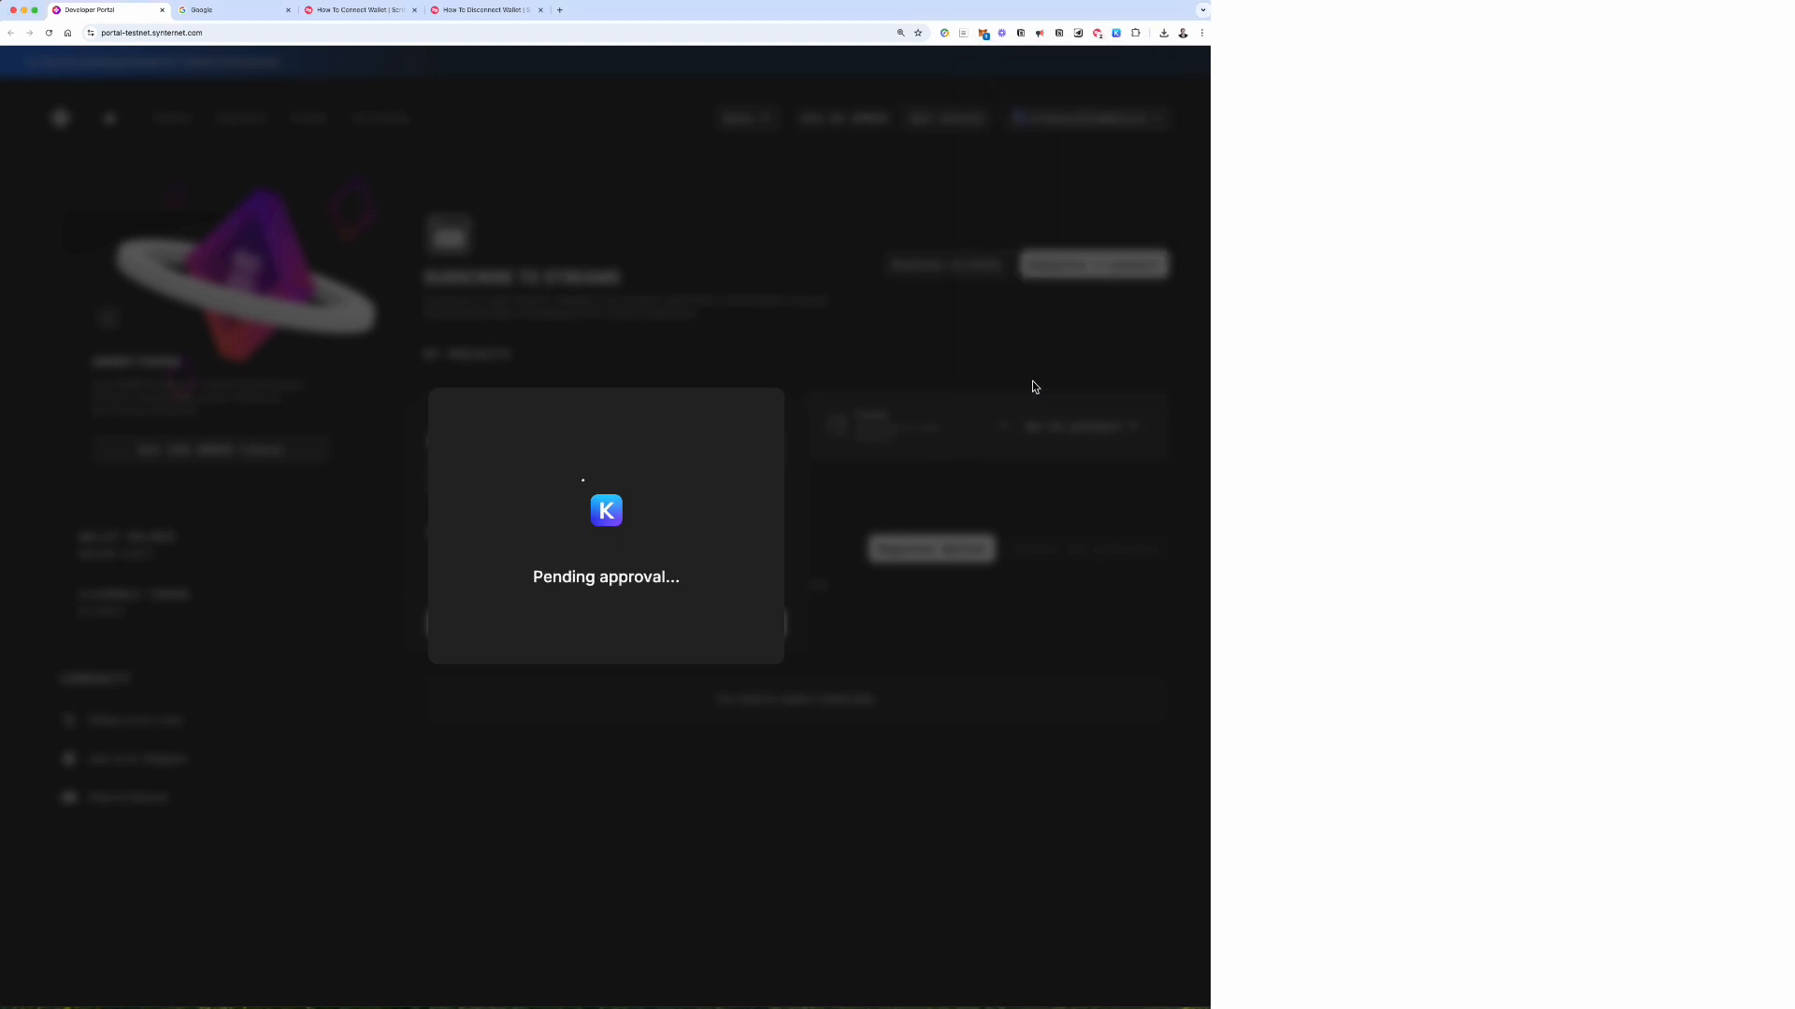
pyautogui.click(1034, 382)
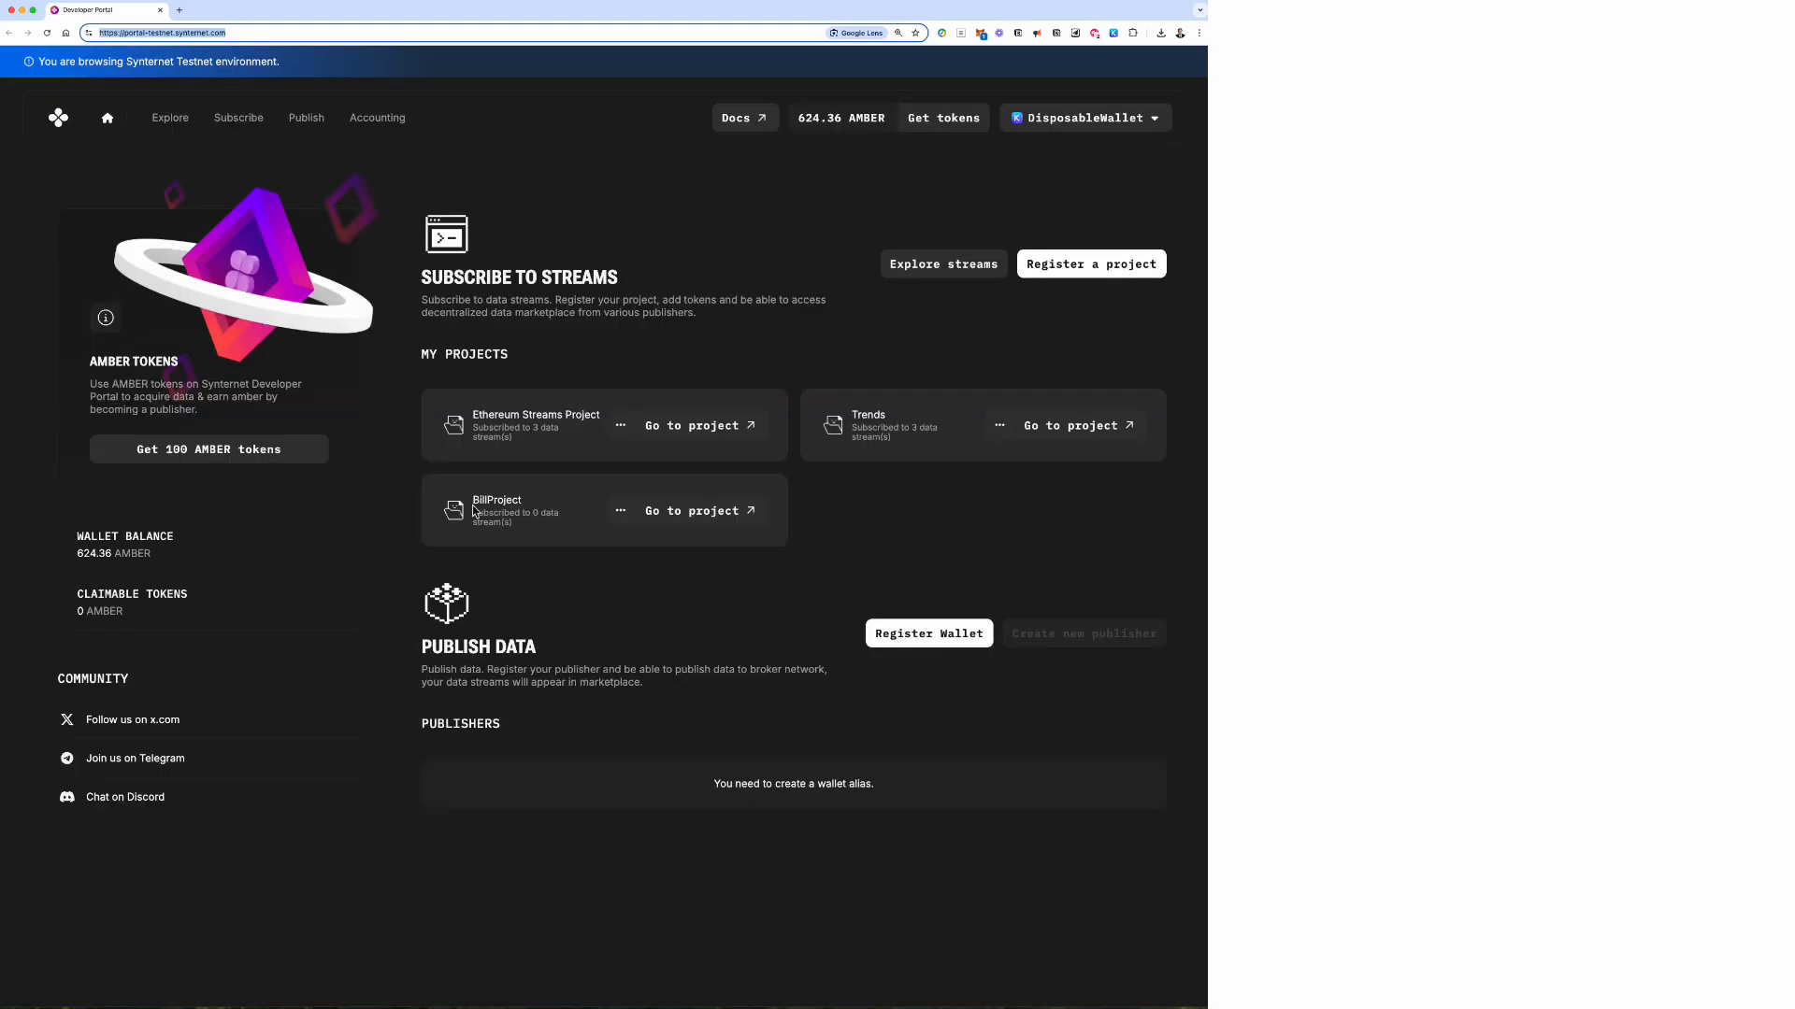
# Search the data streams for Ethereum, subscribe BillProject to the synternet.ethereum.tx (Tx) stream and approve the Keplr transaction.
pyautogui.click(433, 486)
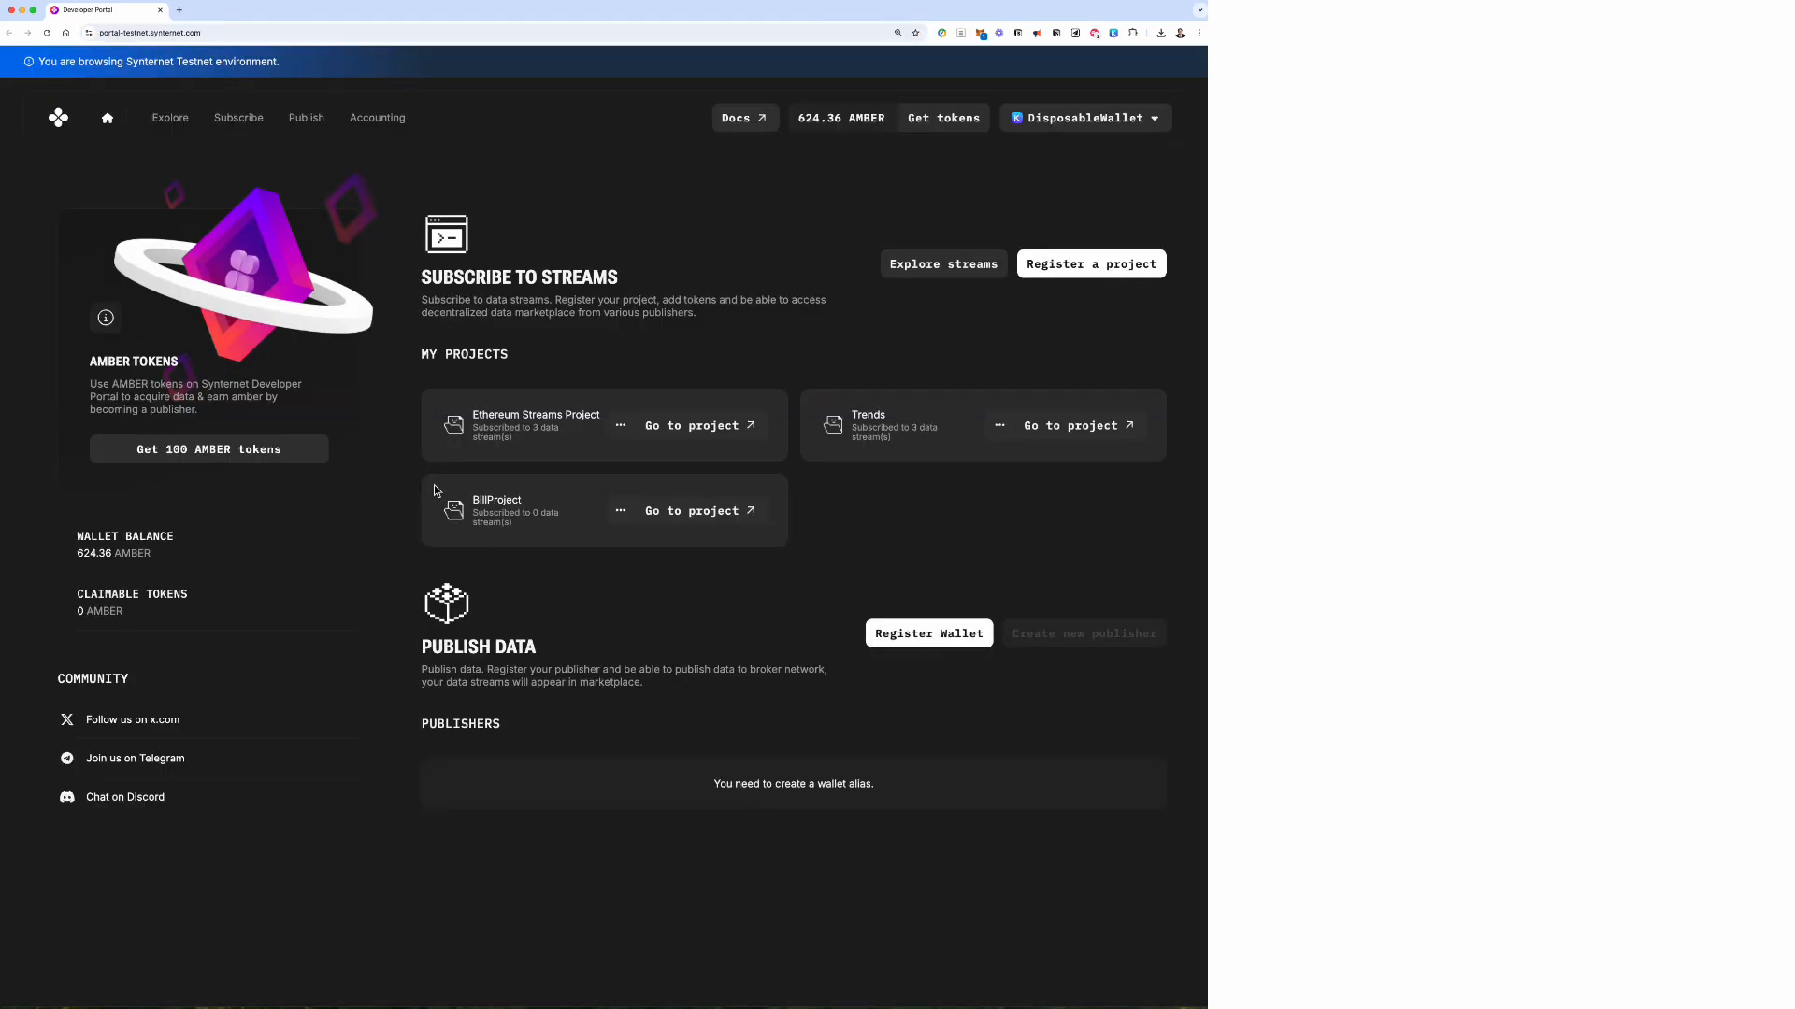
pyautogui.click(680, 516)
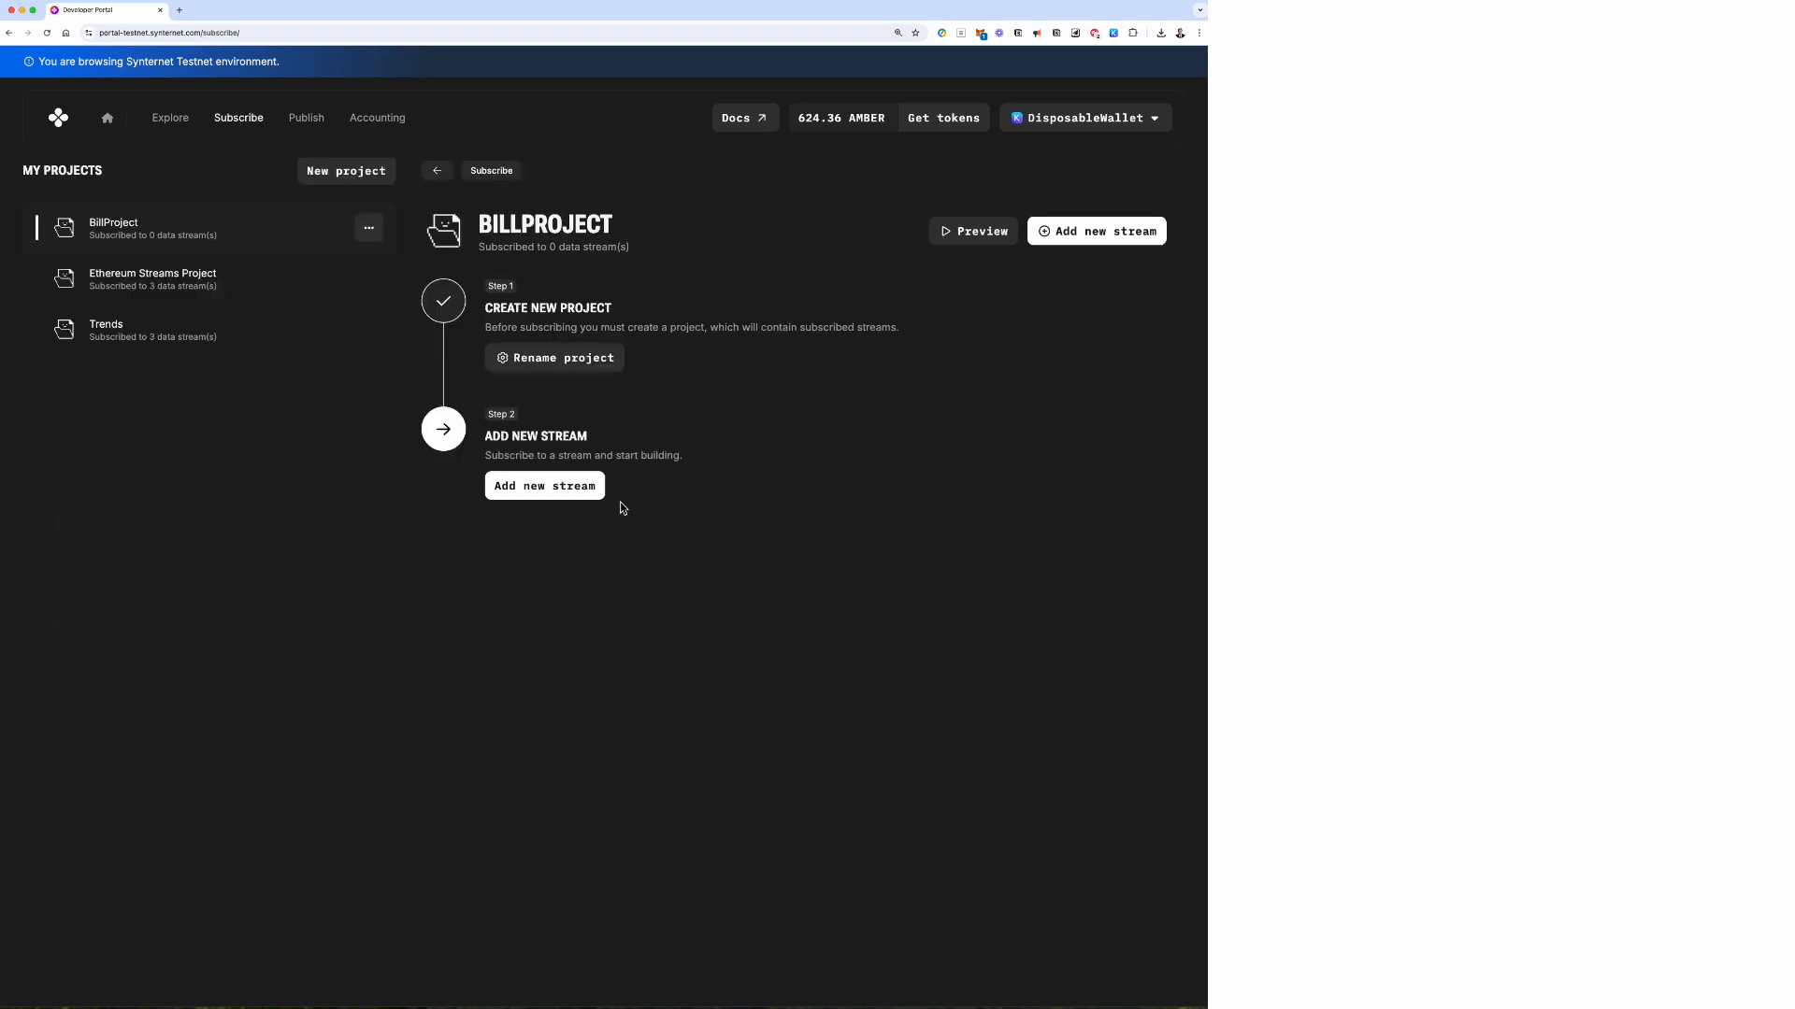
pyautogui.click(492, 491)
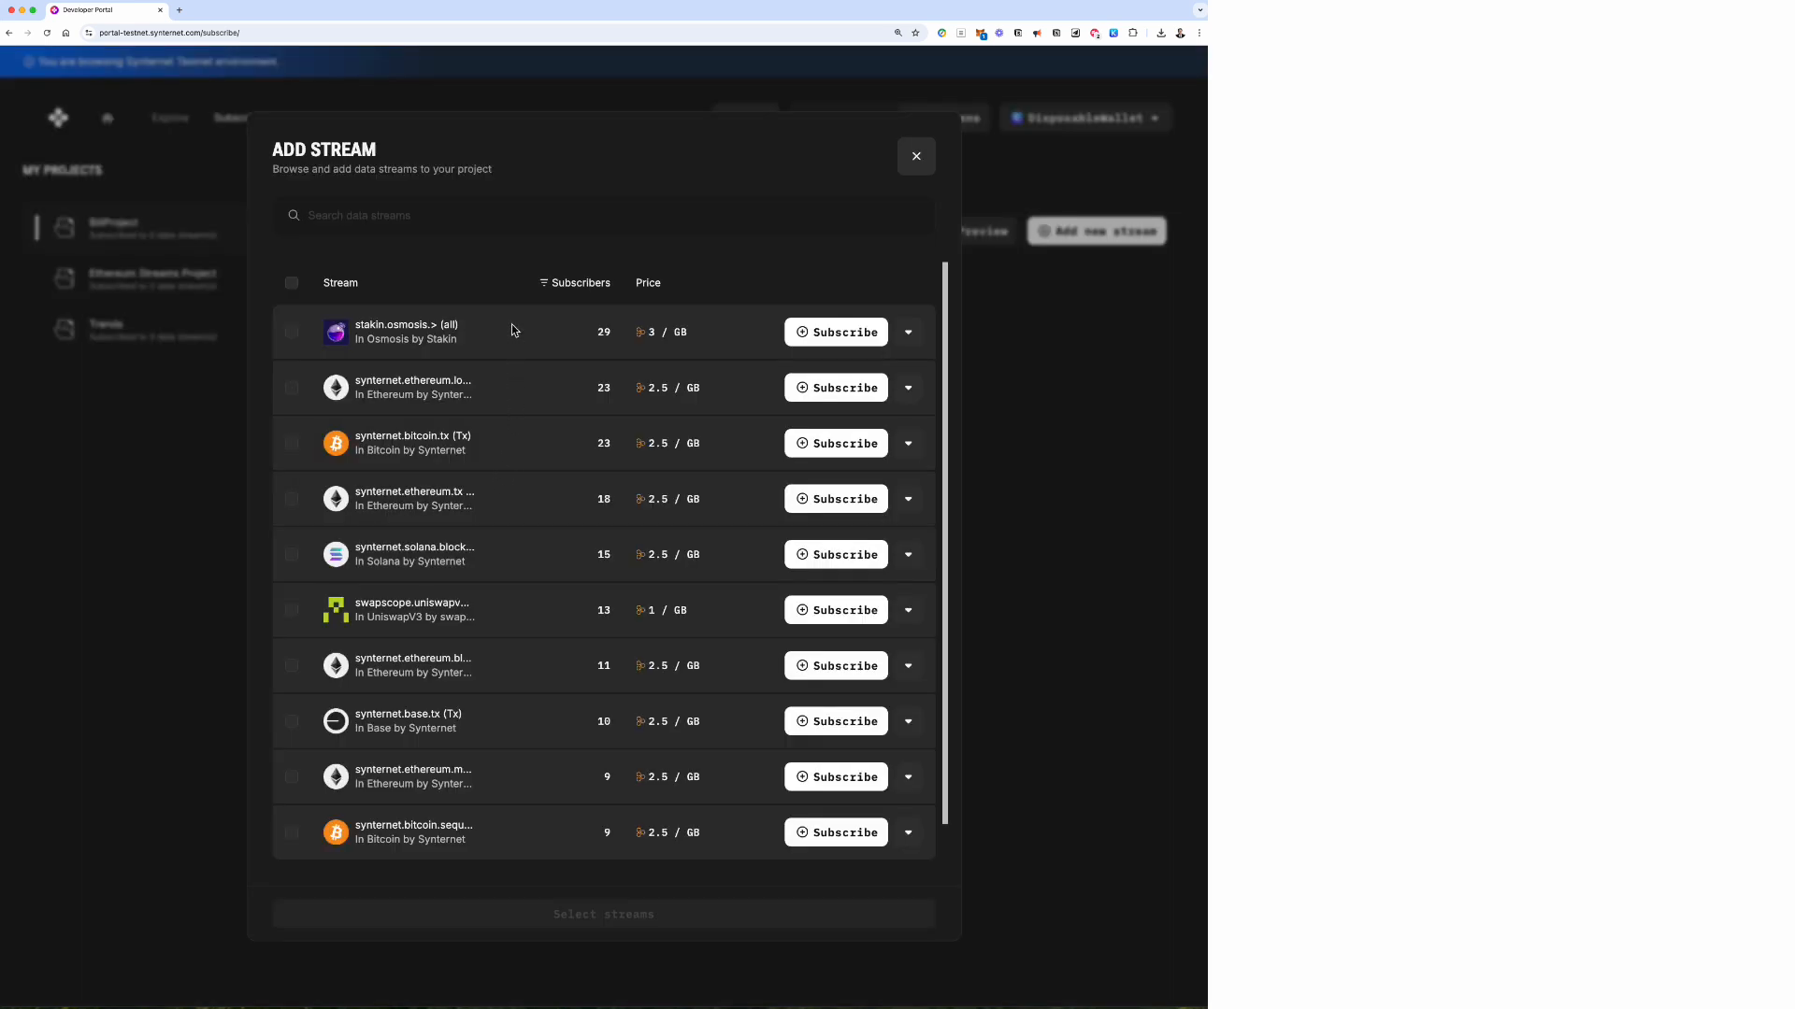
pyautogui.click(485, 227)
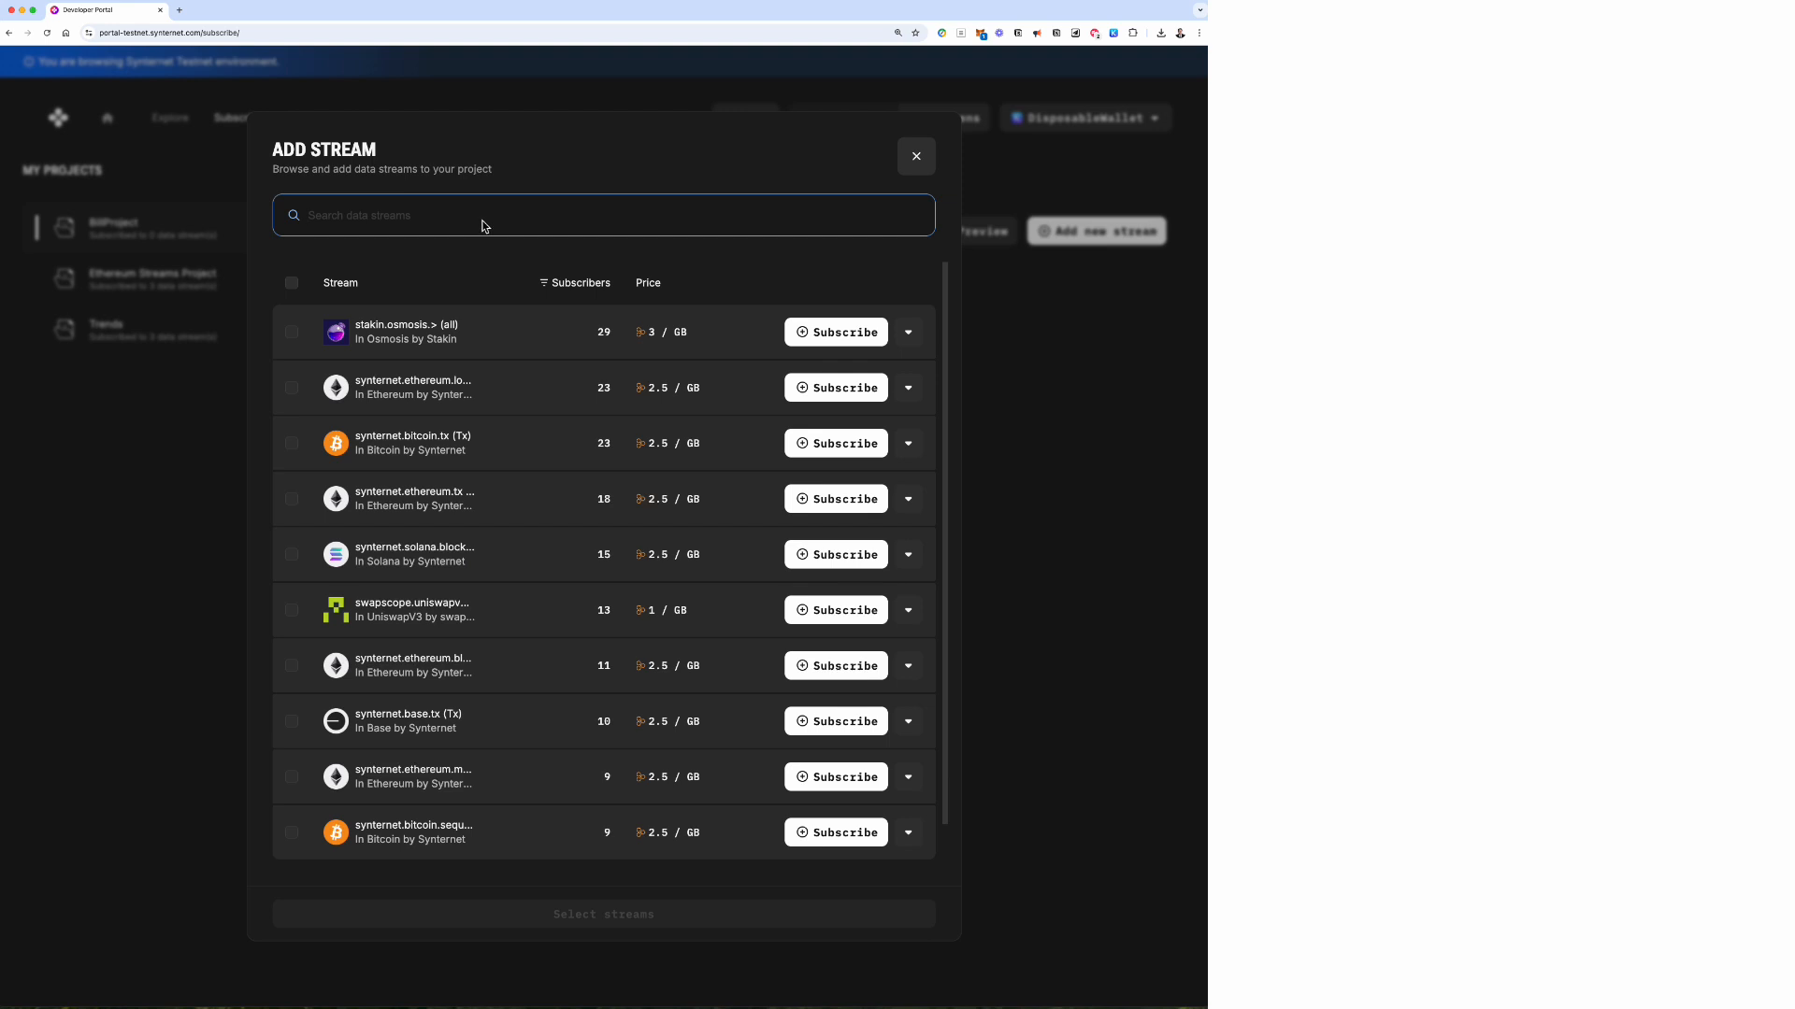
pyautogui.write('Ethereum')
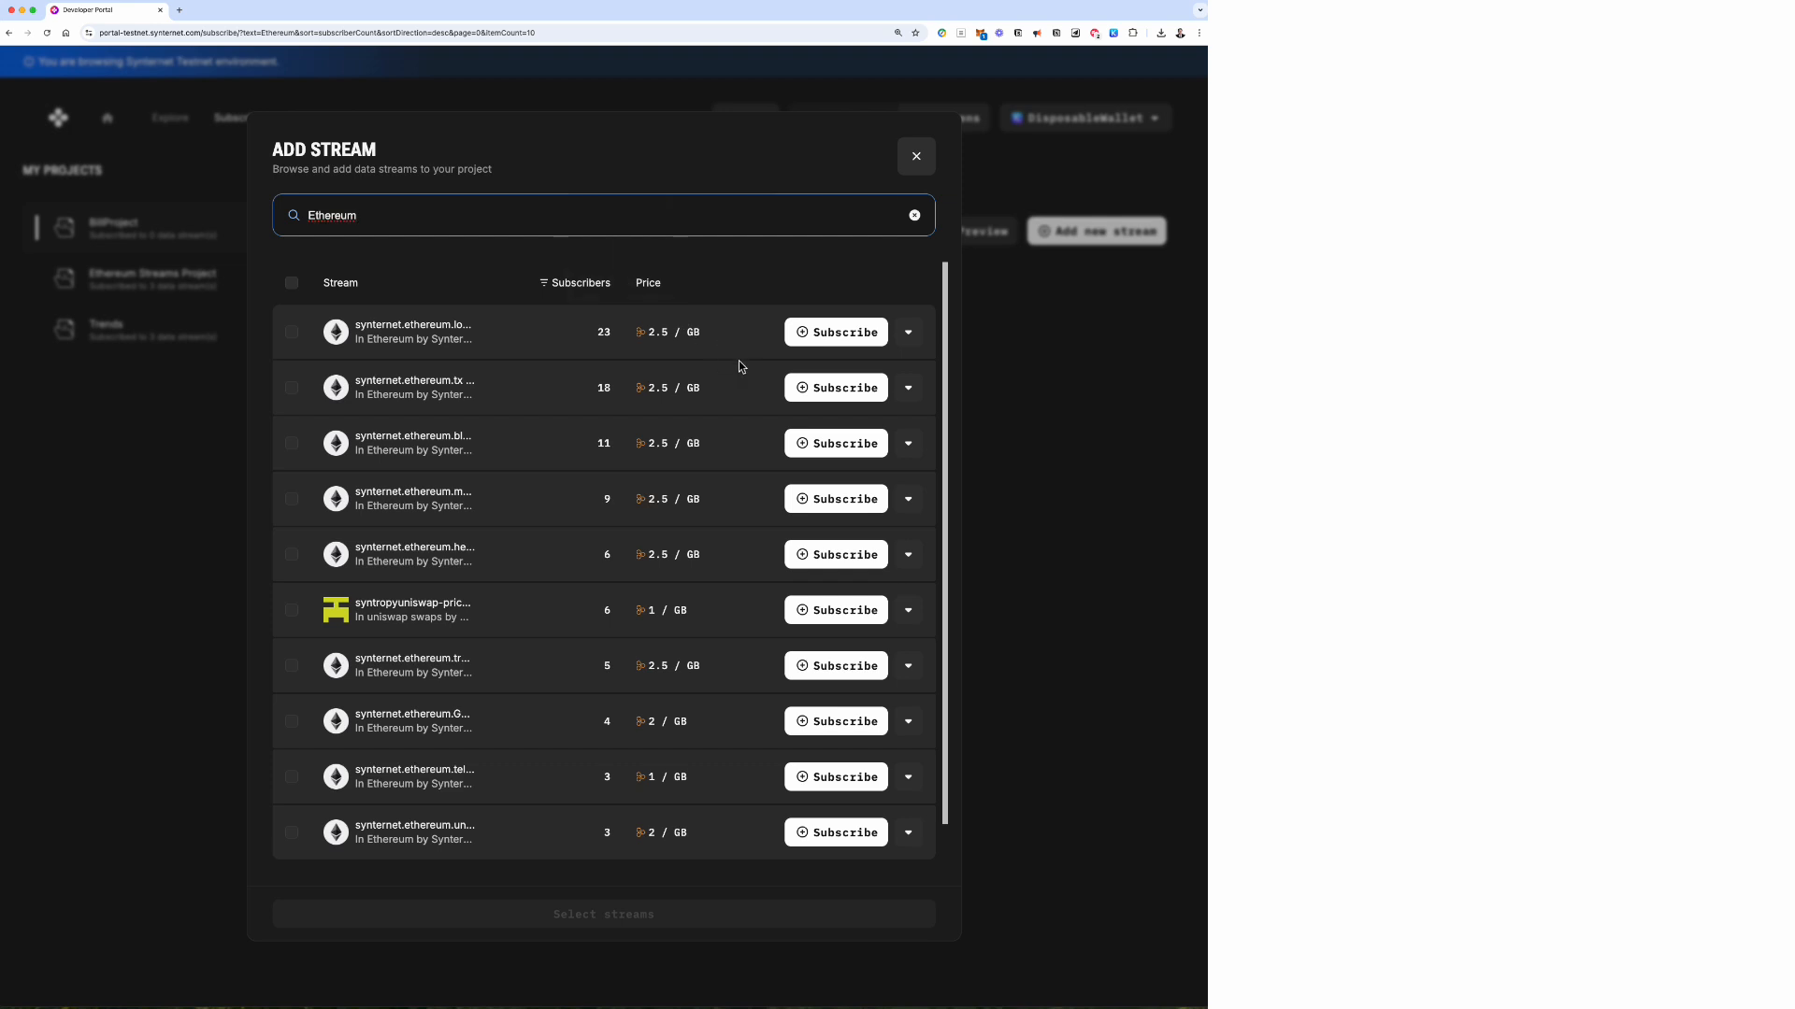
pyautogui.click(855, 391)
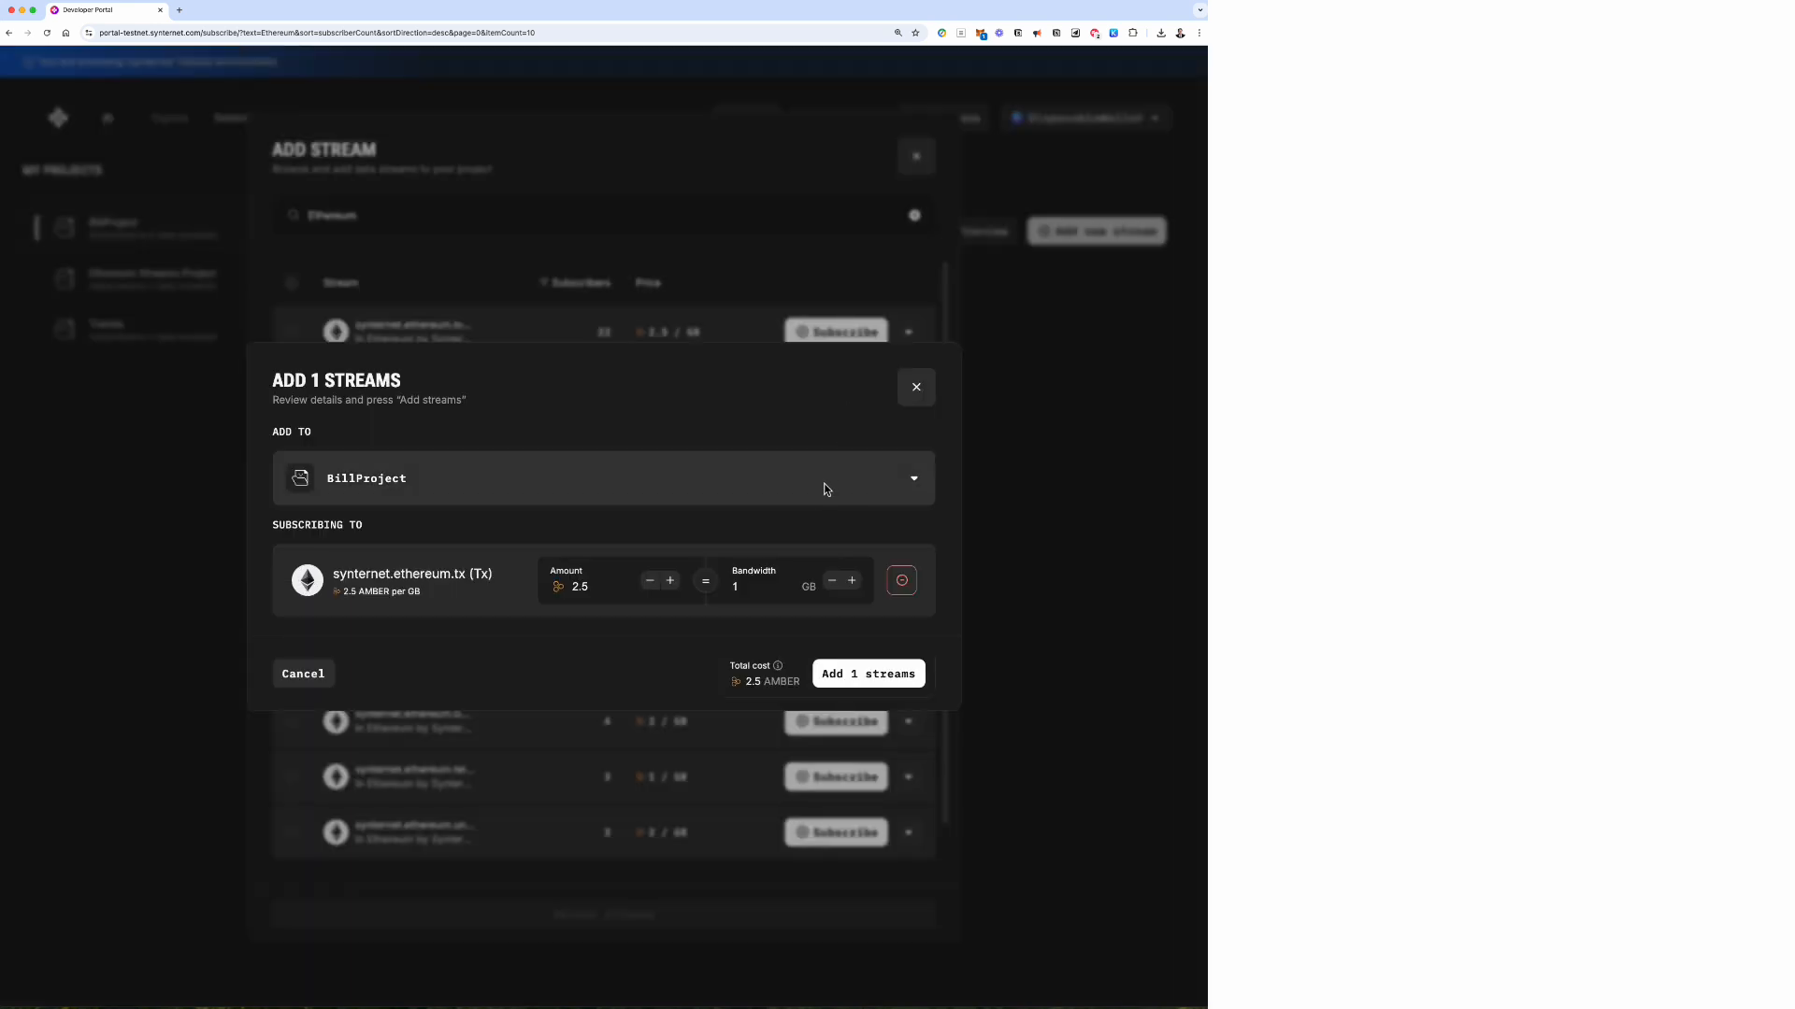
pyautogui.click(869, 673)
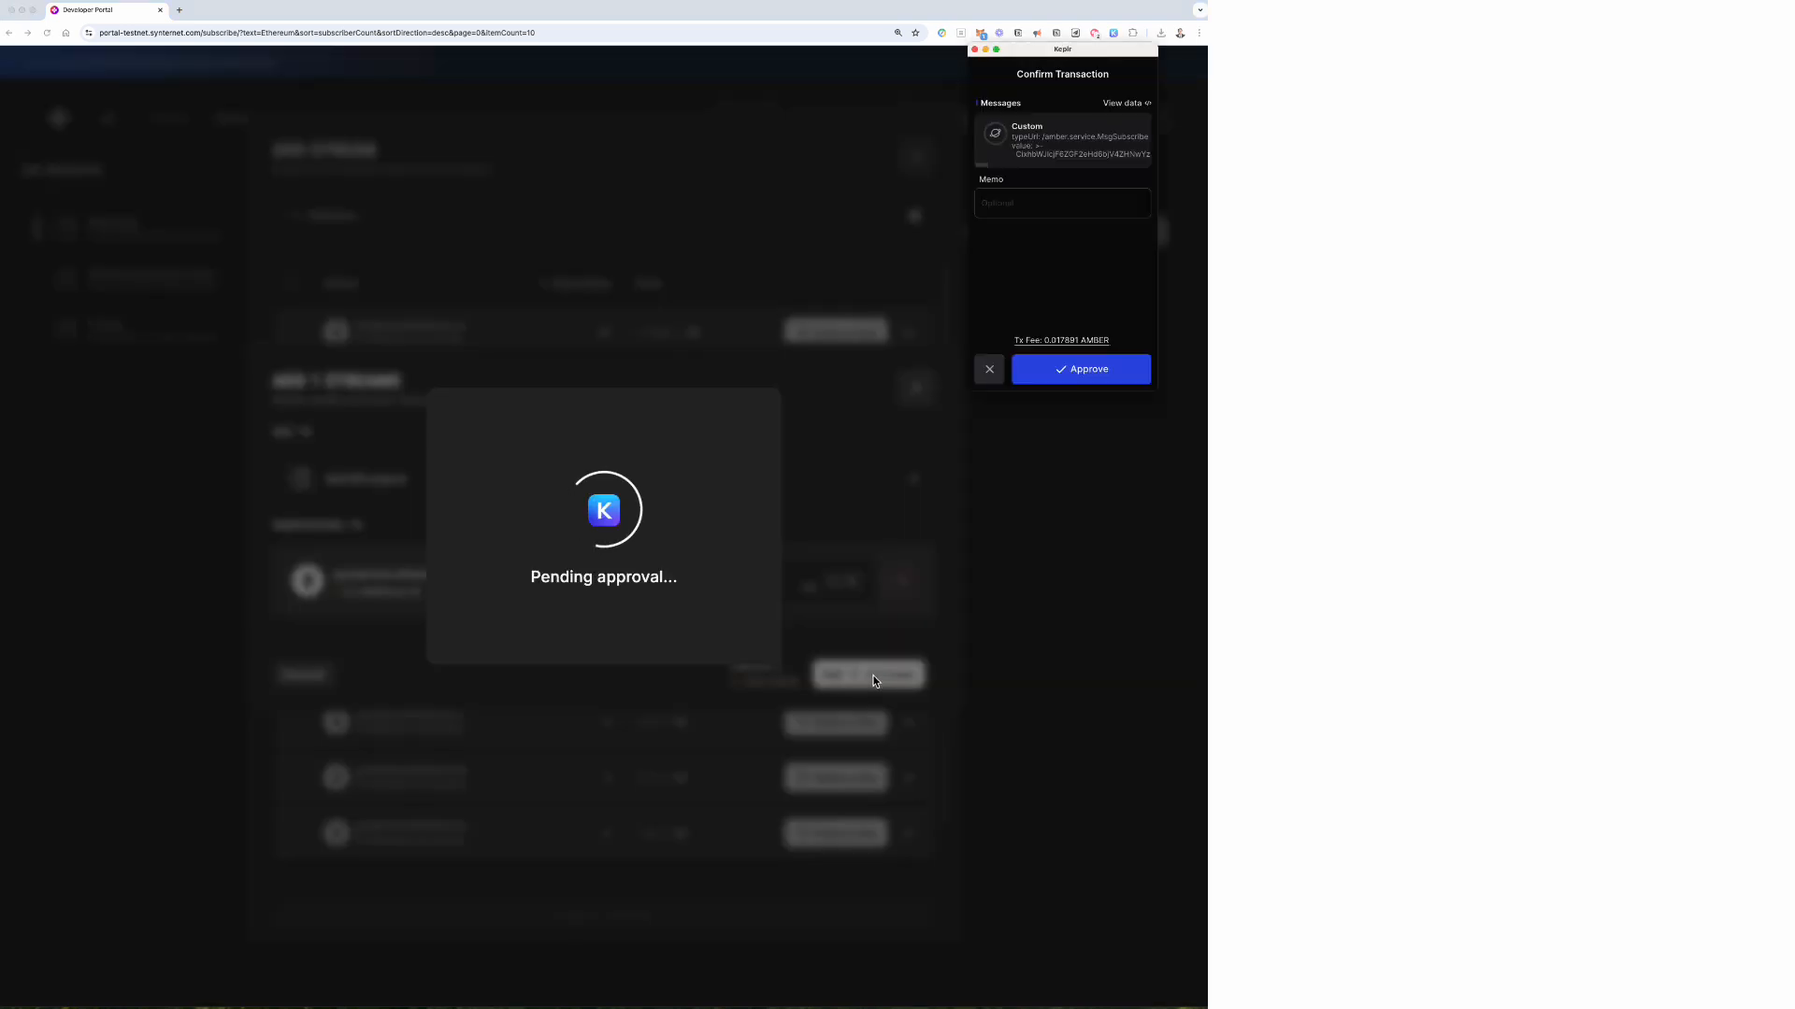
pyautogui.click(1040, 371)
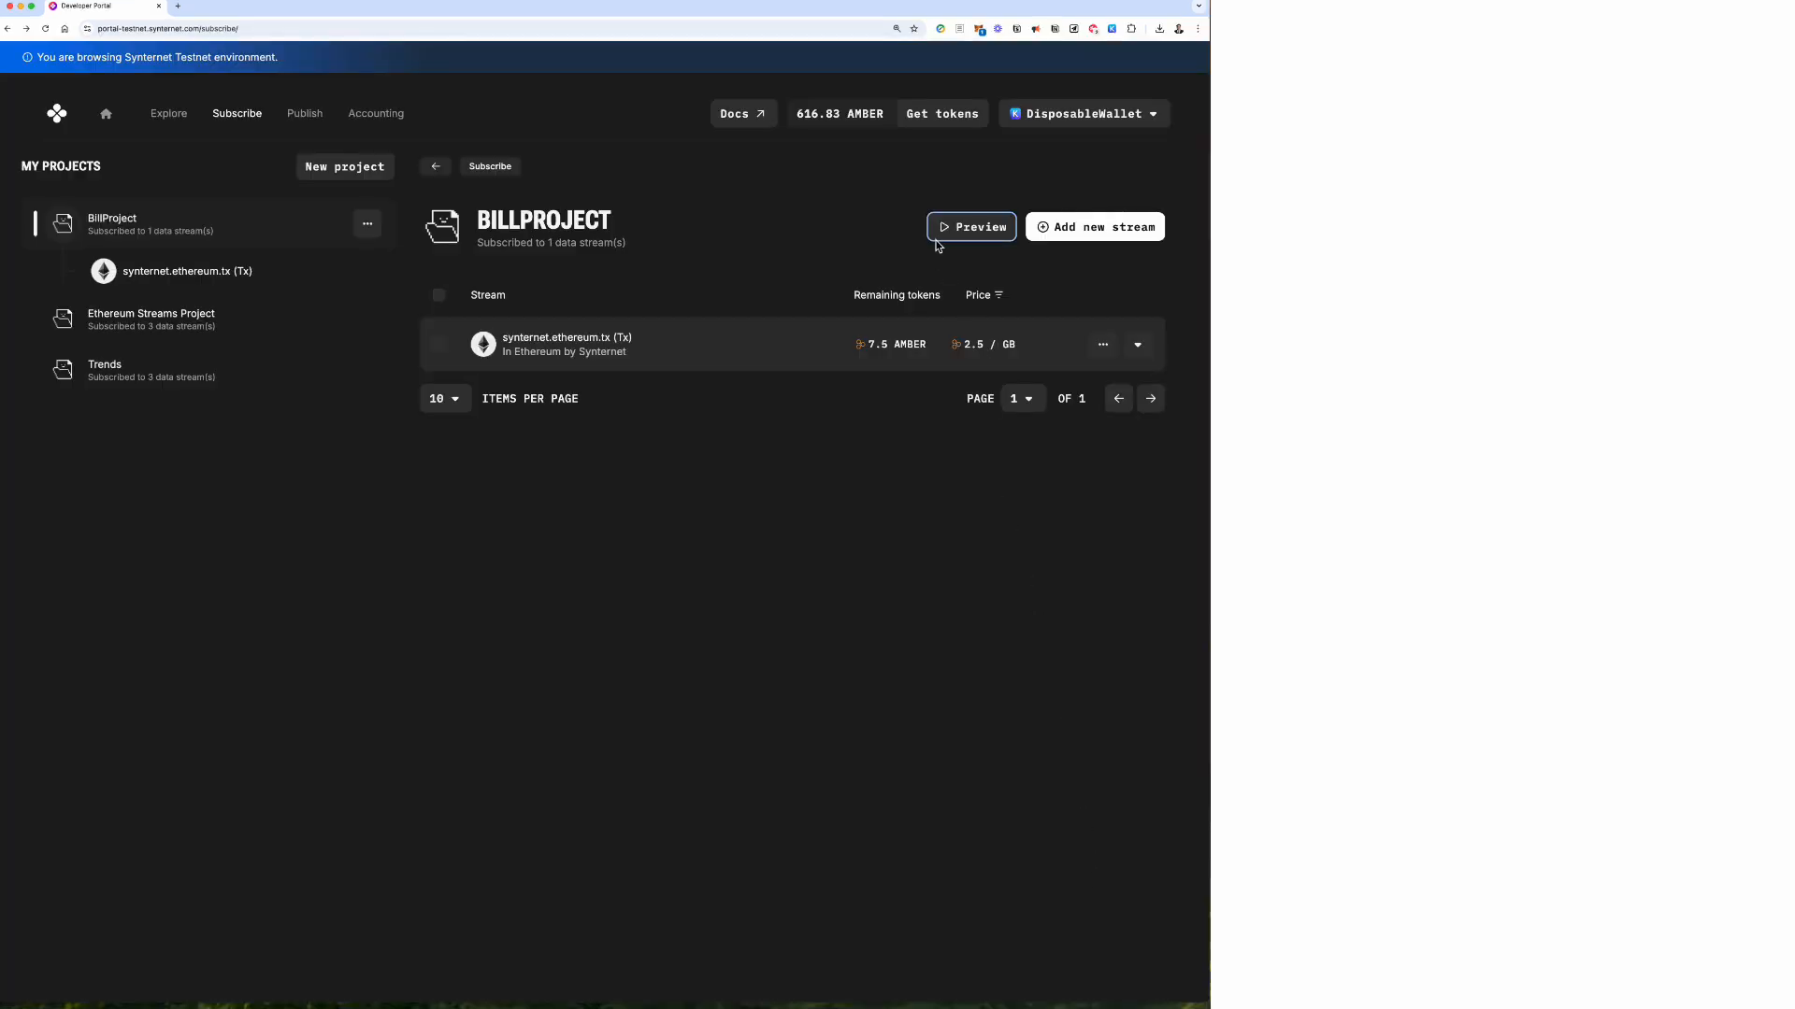
# Preview BillProject's live stream data, stop the streaming and inspect one of the received synternet.ethereum.tx messages.
pyautogui.click(937, 236)
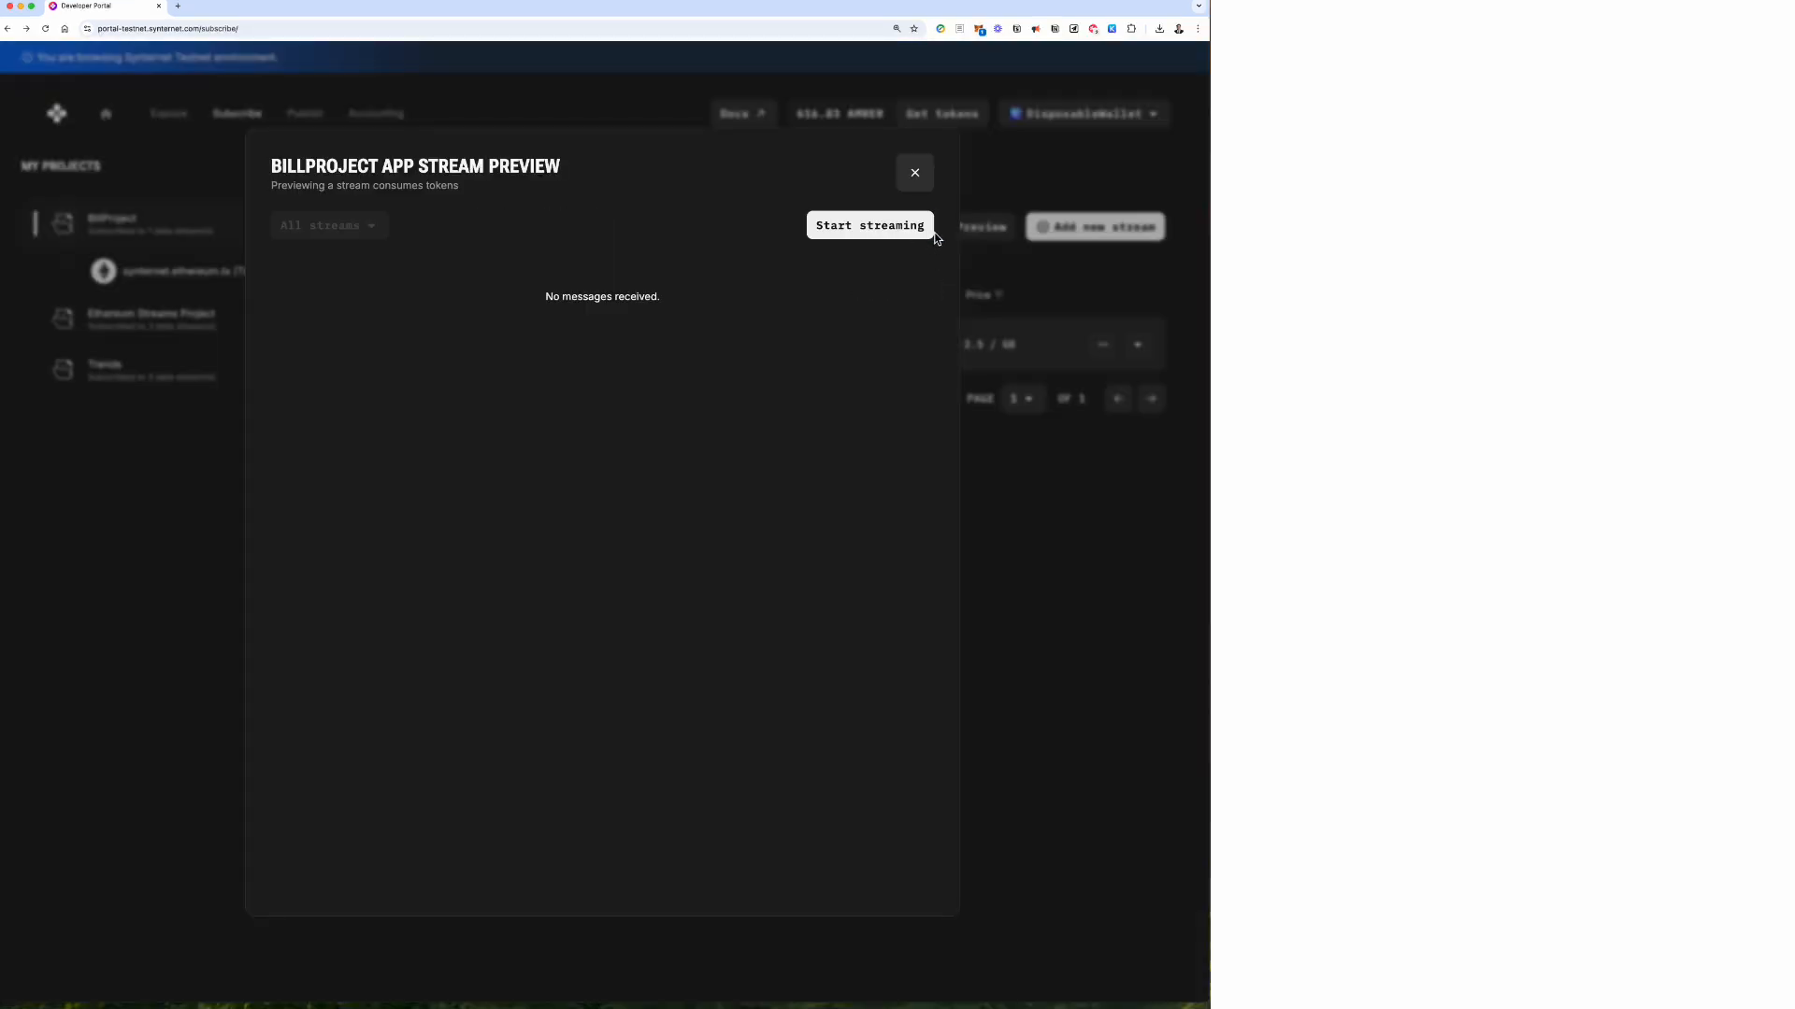
pyautogui.click(812, 226)
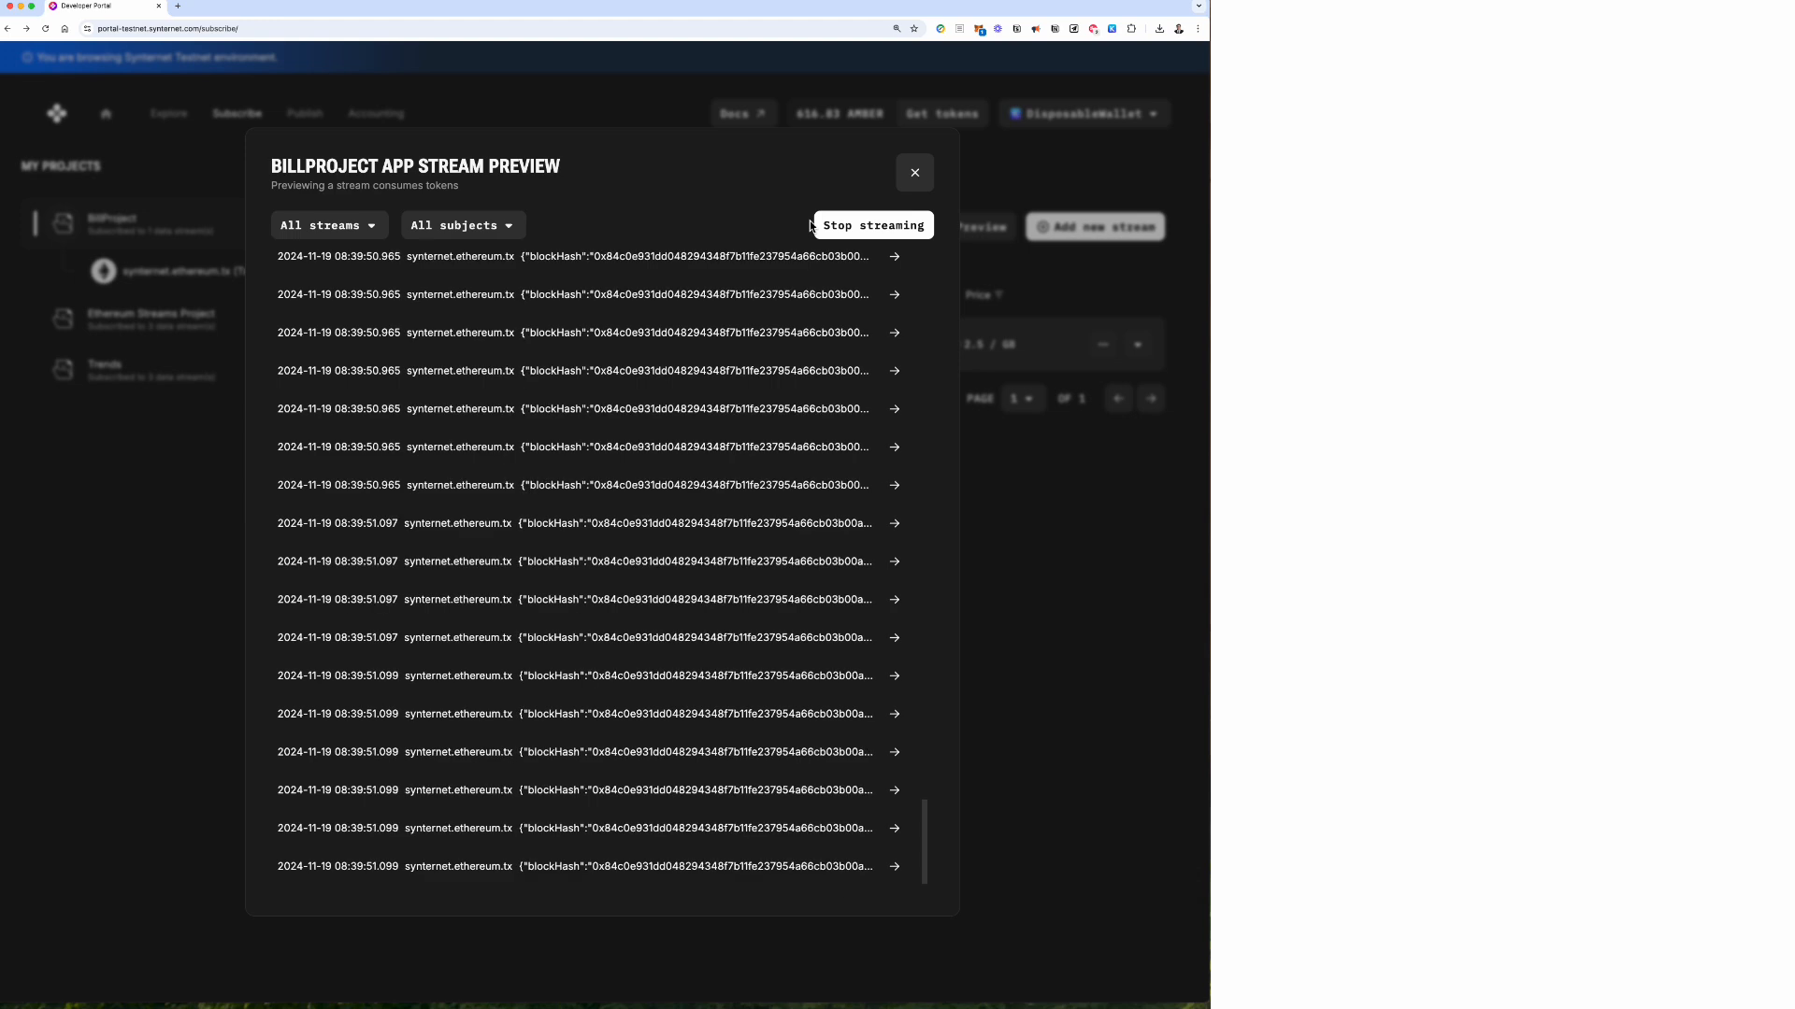
pyautogui.click(819, 226)
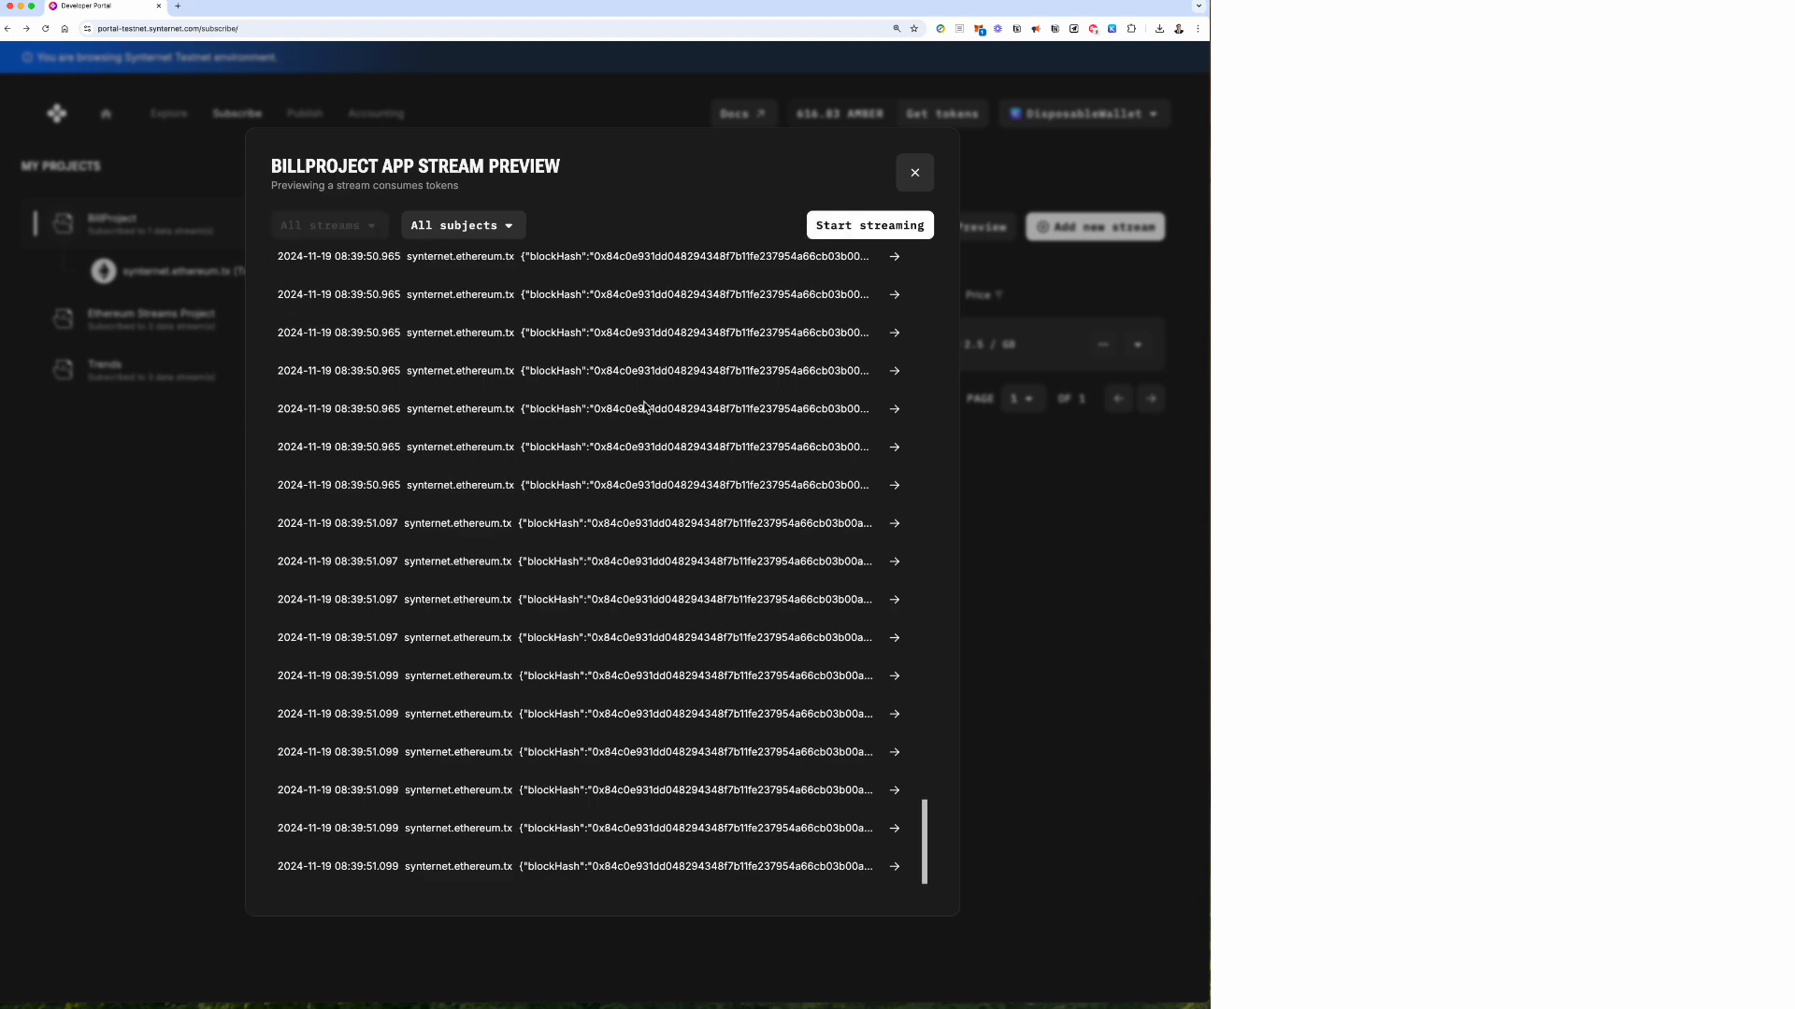
pyautogui.click(419, 677)
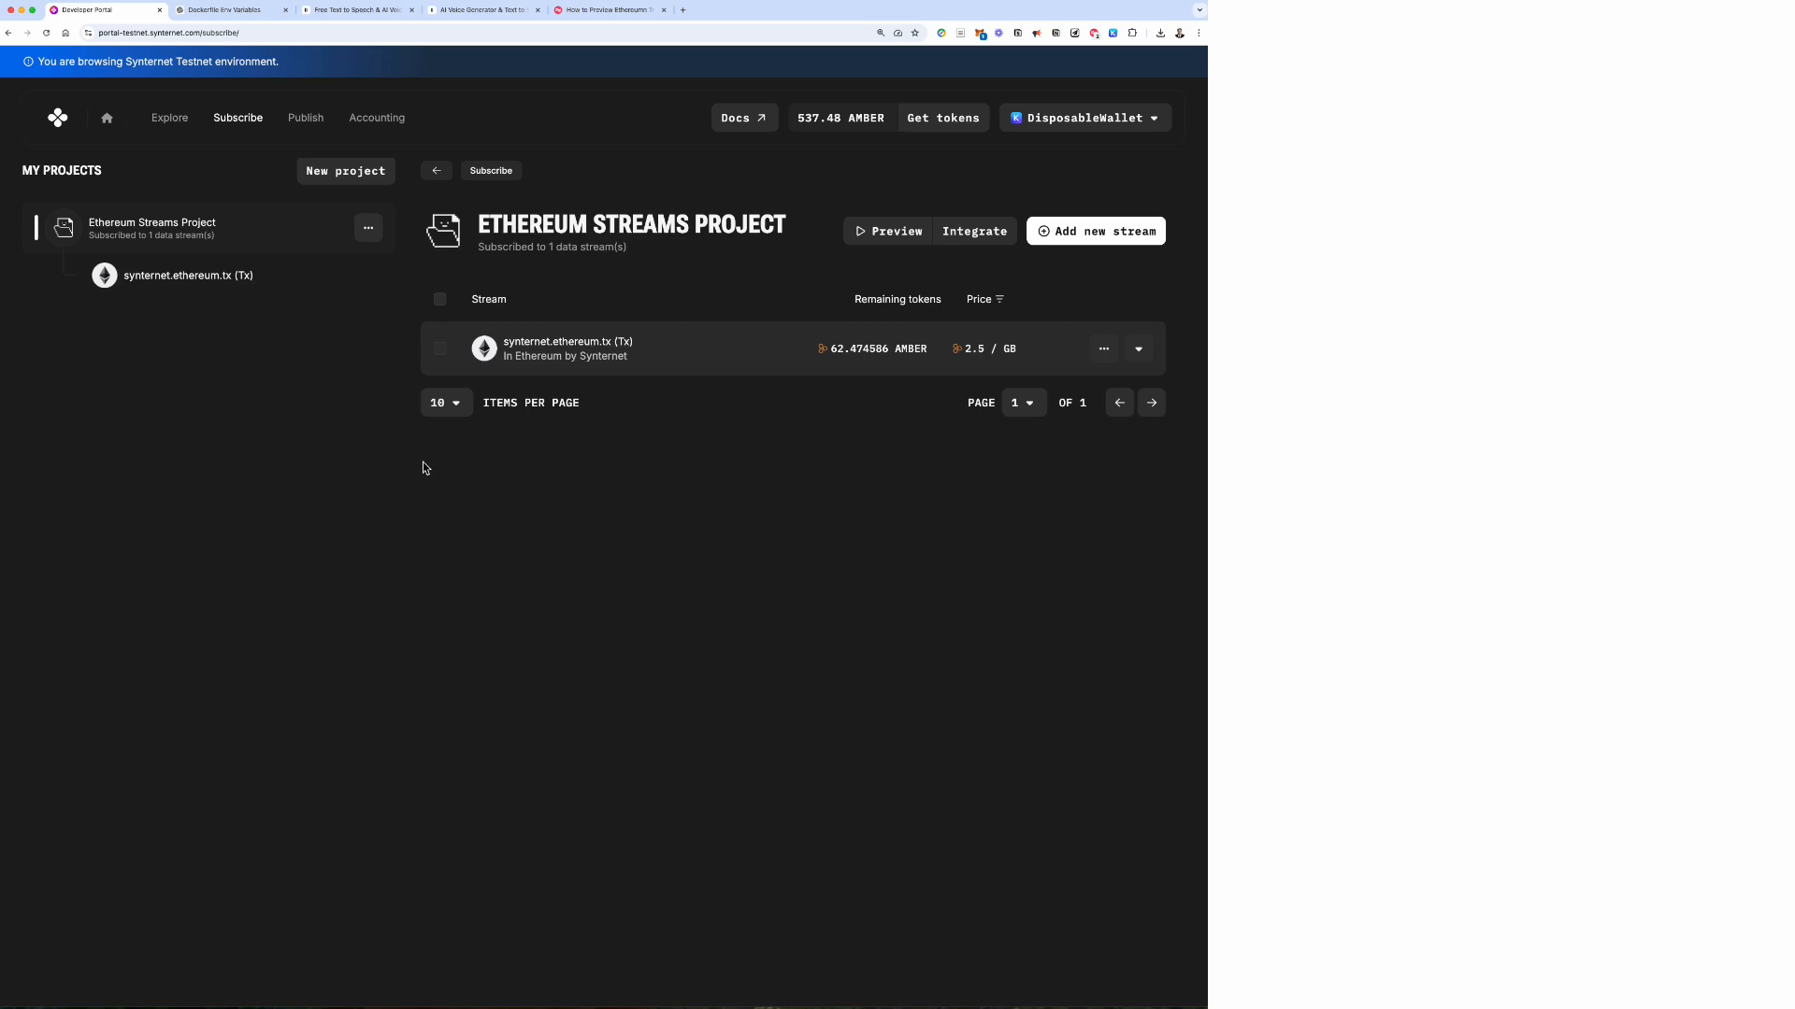
# Reveal the access token of the Ethereum Streams Project and copy it to the clipboard.
pyautogui.click(369, 231)
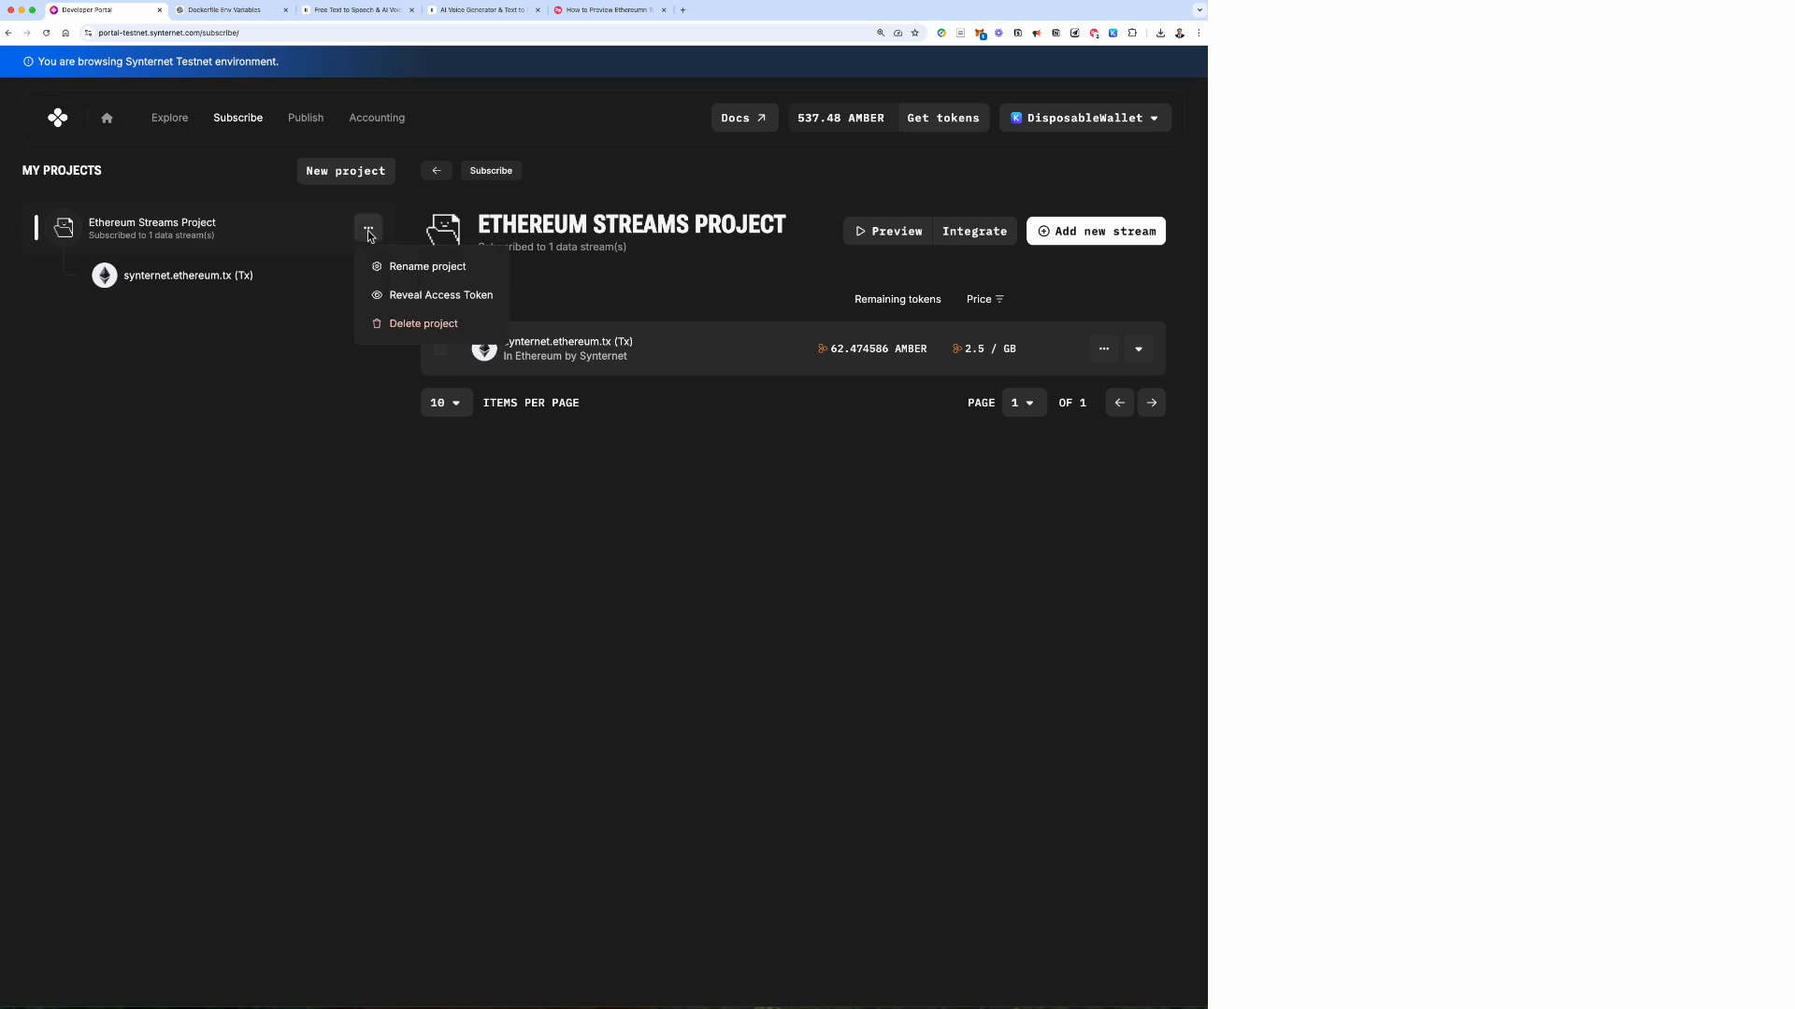
pyautogui.click(407, 296)
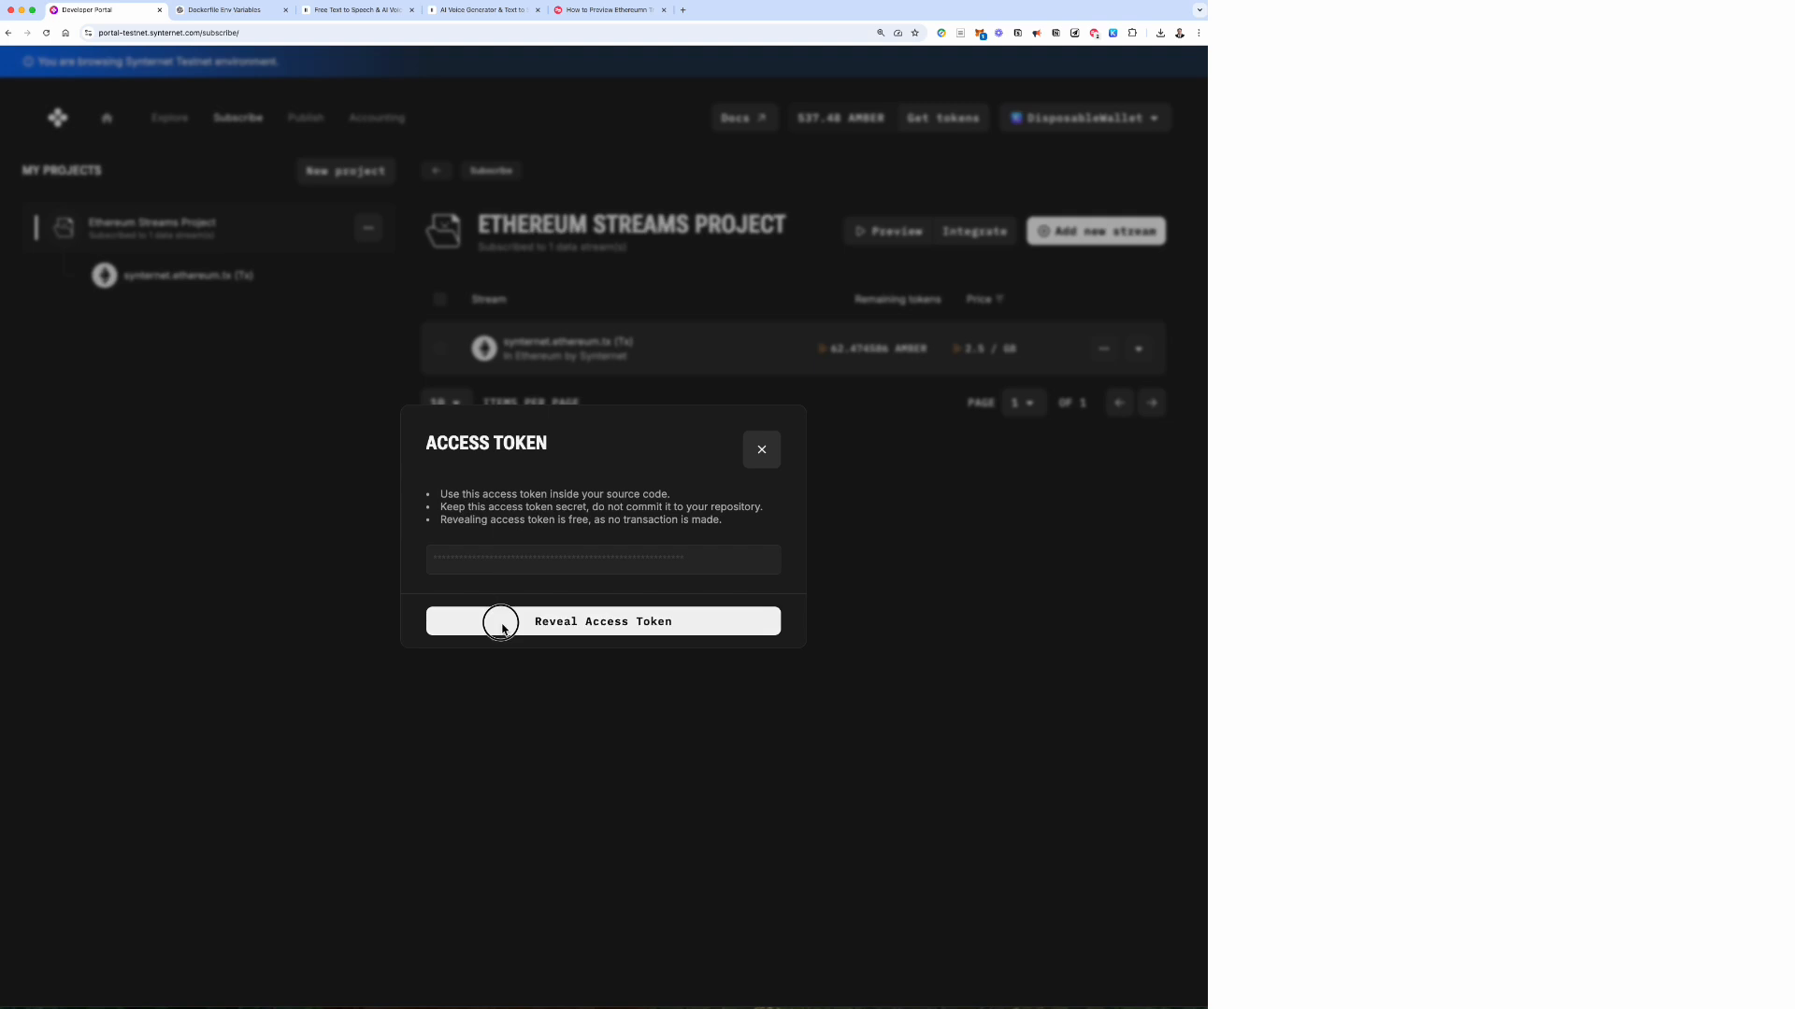
pyautogui.click(498, 622)
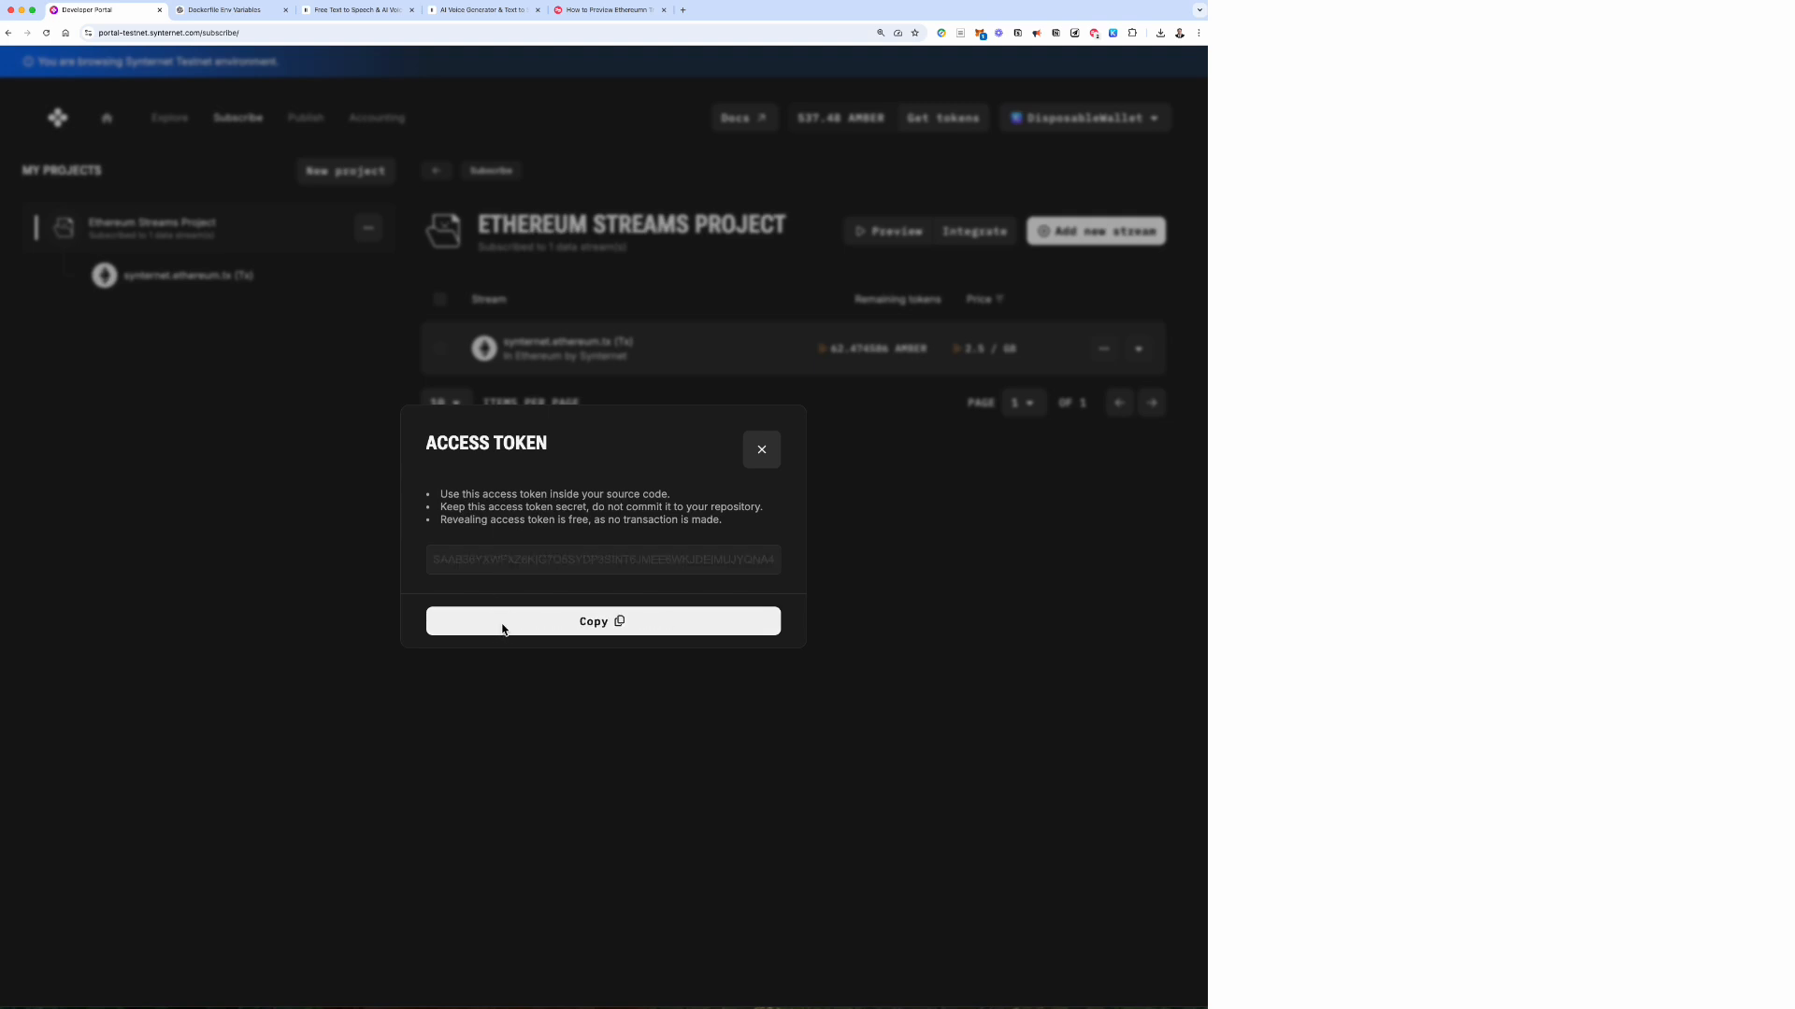
pyautogui.click(577, 631)
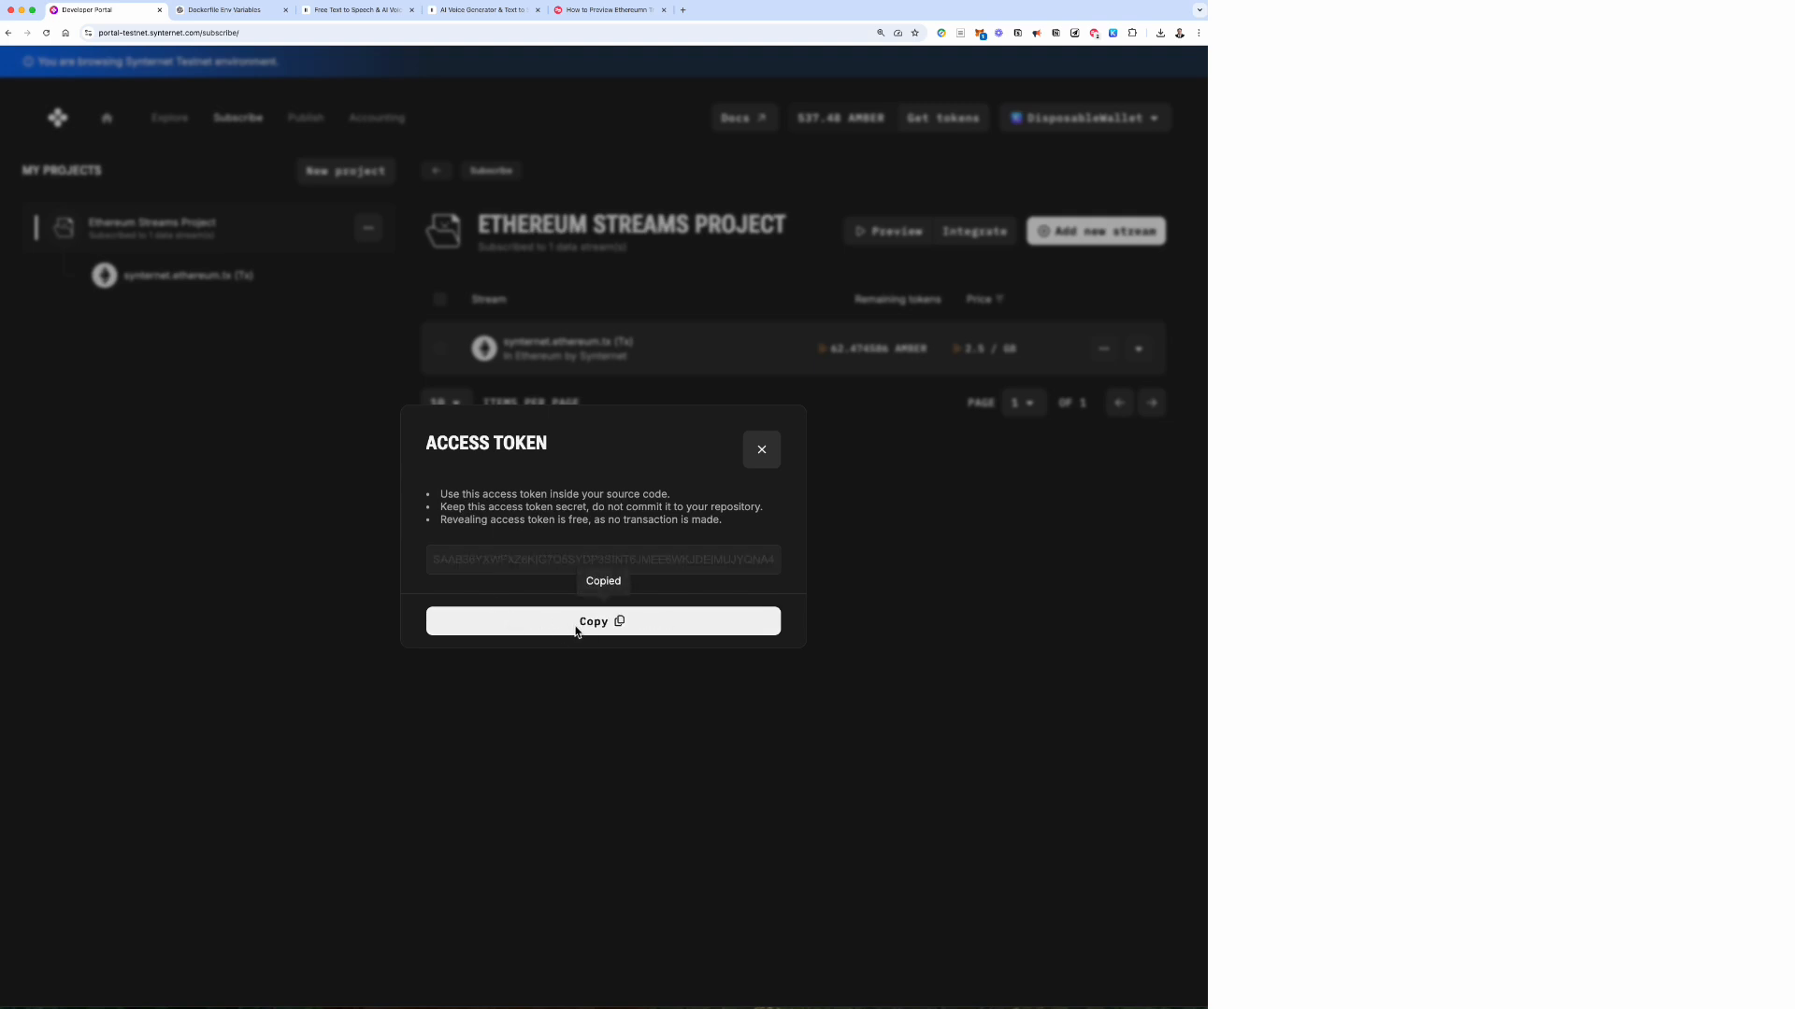